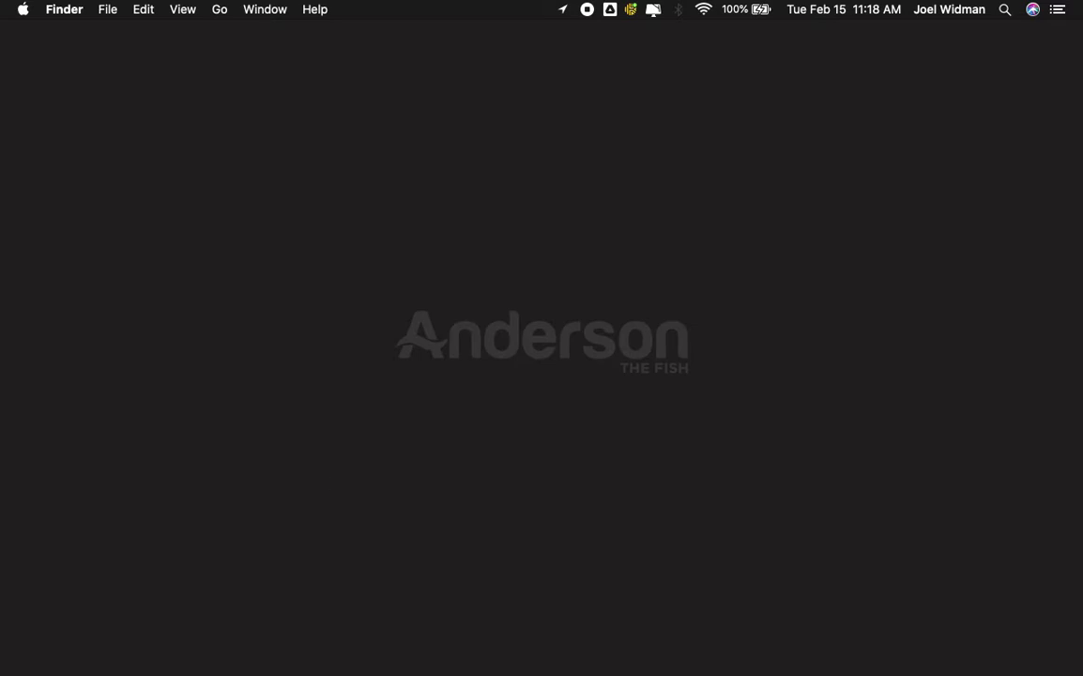
Step: Switch to Chrome and add a blank page named Video to the Wix site
{"action": "left_click", "coordinate": [108, 656]}
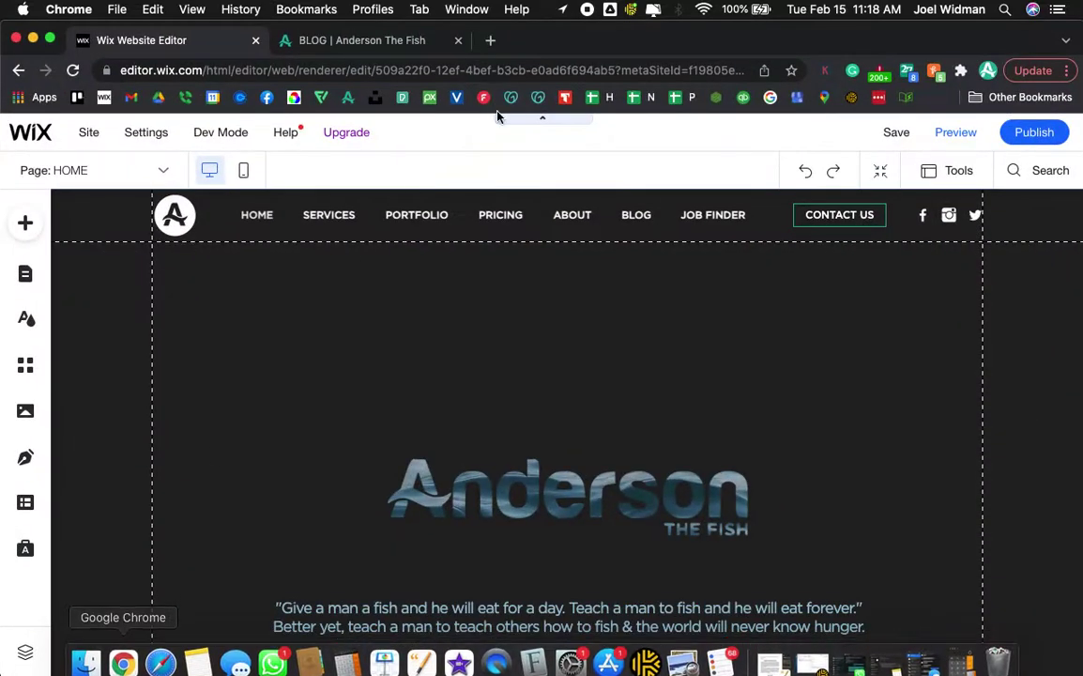
{"action": "left_click", "coordinate": [23, 273]}
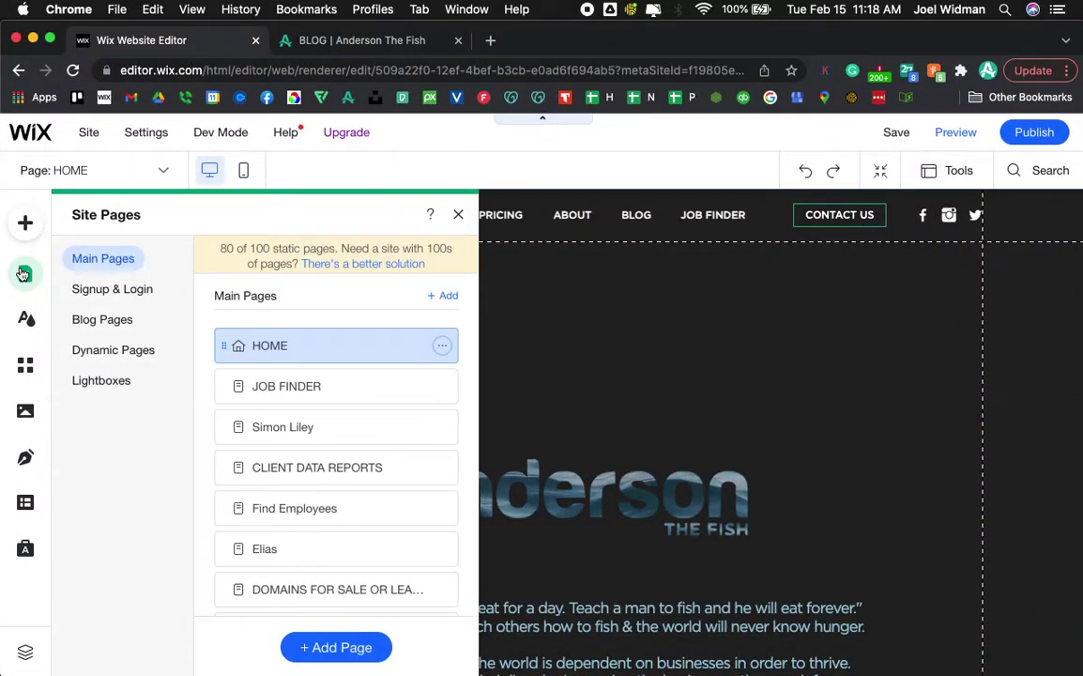
{"action": "left_click", "coordinate": [340, 646]}
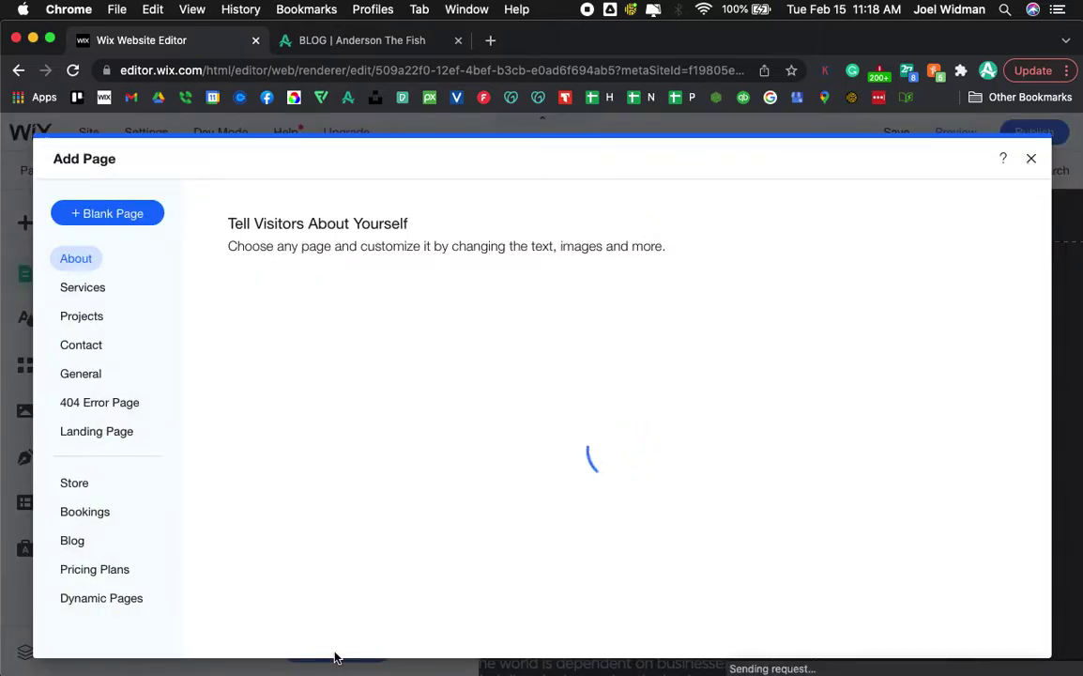
{"action": "left_click", "coordinate": [110, 214]}
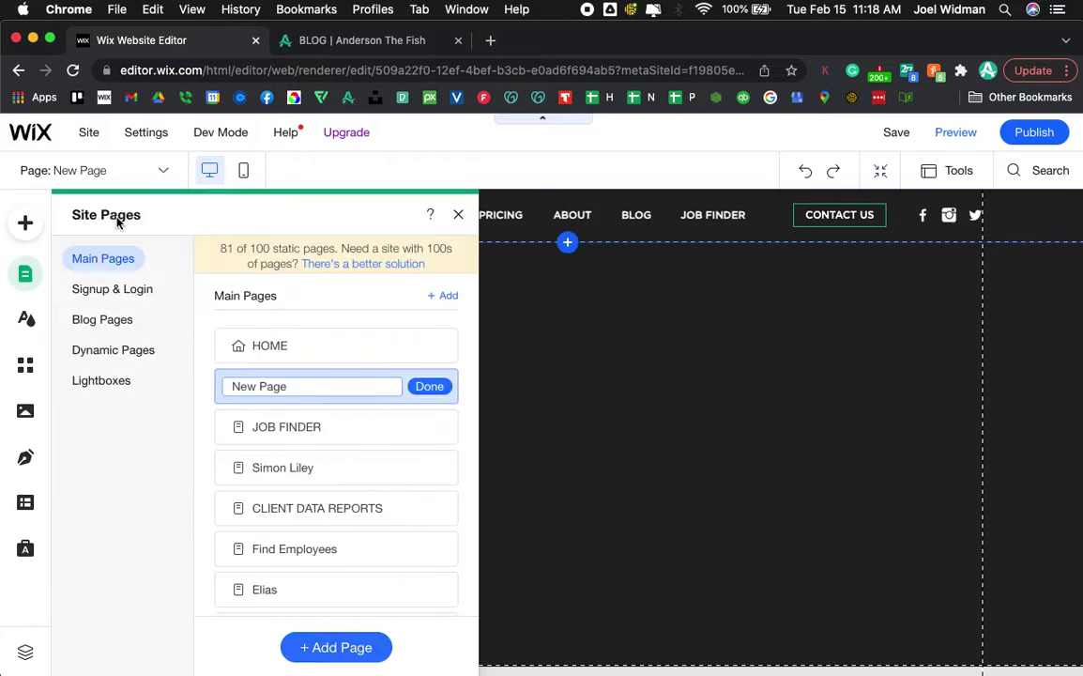
{"action": "type", "text": "Video"}
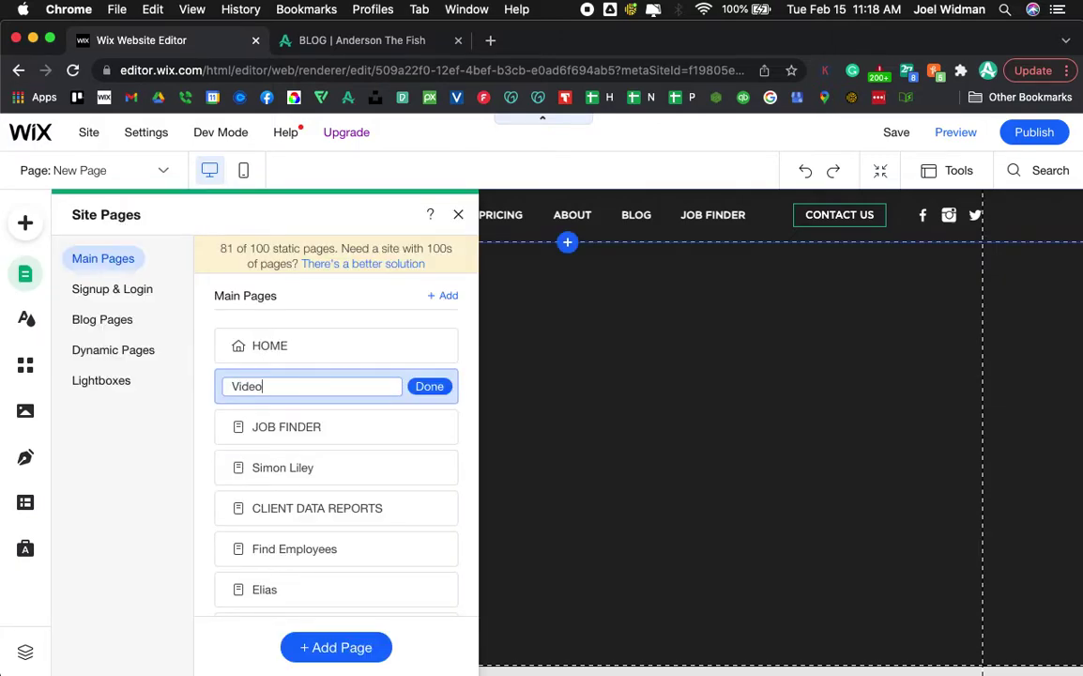
{"action": "key", "text": "Return"}
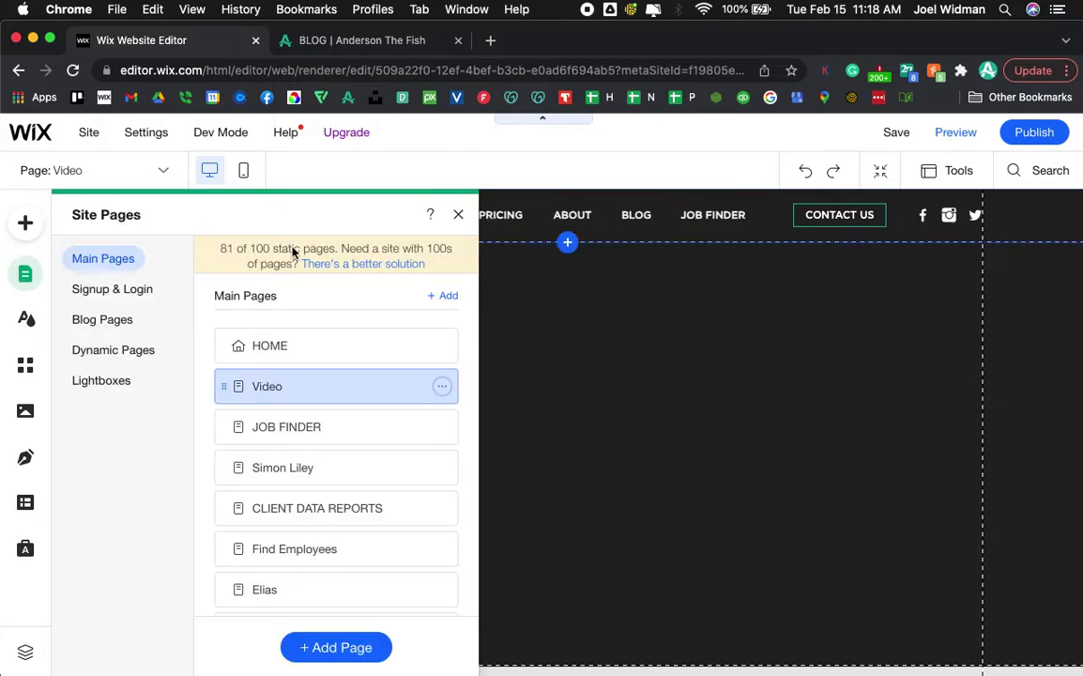
Step: Add the classic snowy forest video strip to the Video page and extend its height to about 605 px
{"action": "left_click", "coordinate": [25, 224]}
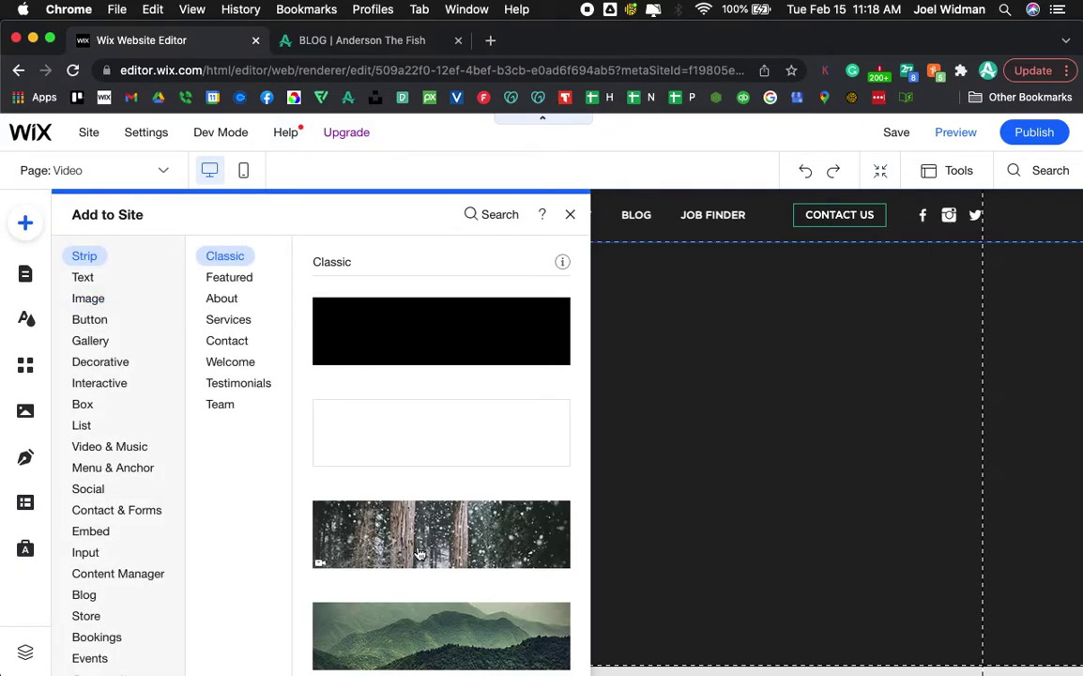
{"action": "left_click", "coordinate": [408, 552]}
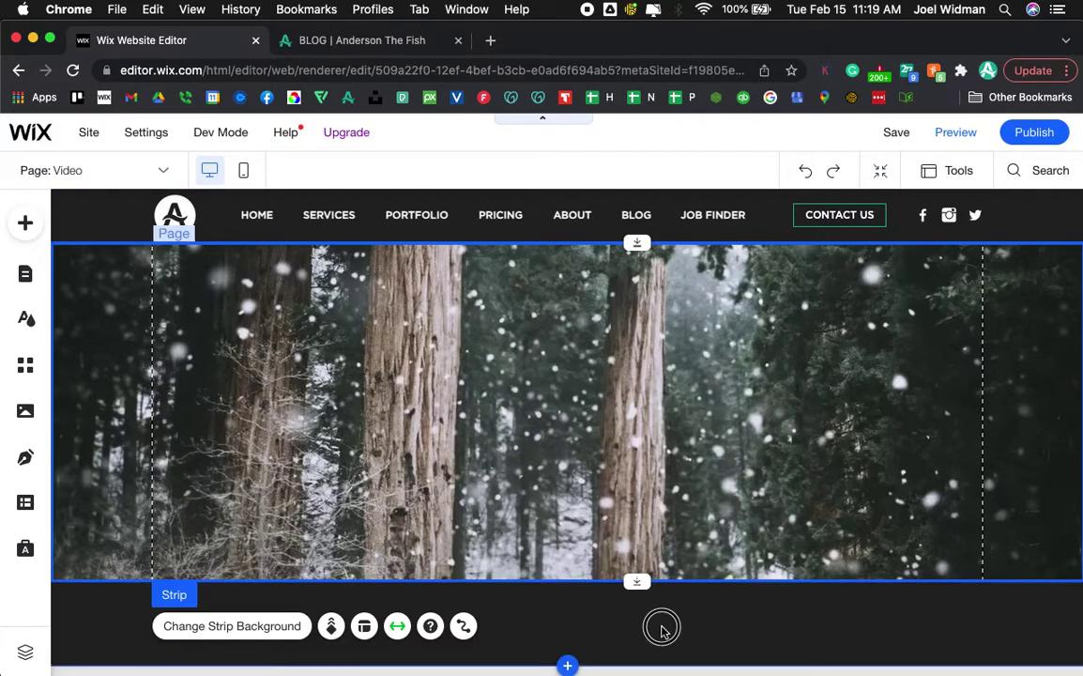
{"action": "left_click_drag", "start_coordinate": [638, 582], "coordinate": [641, 674]}
{"action": "scroll", "coordinate": [635, 415], "scroll_direction": "down", "scroll_amount": 2}
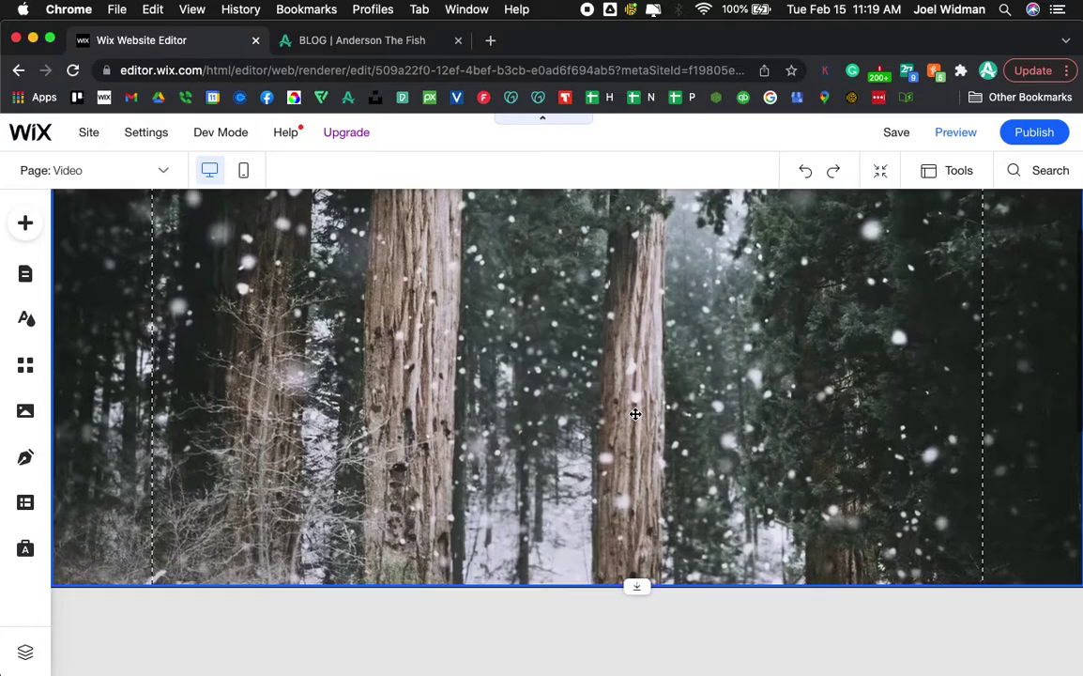
{"action": "left_click_drag", "start_coordinate": [642, 586], "coordinate": [641, 638]}
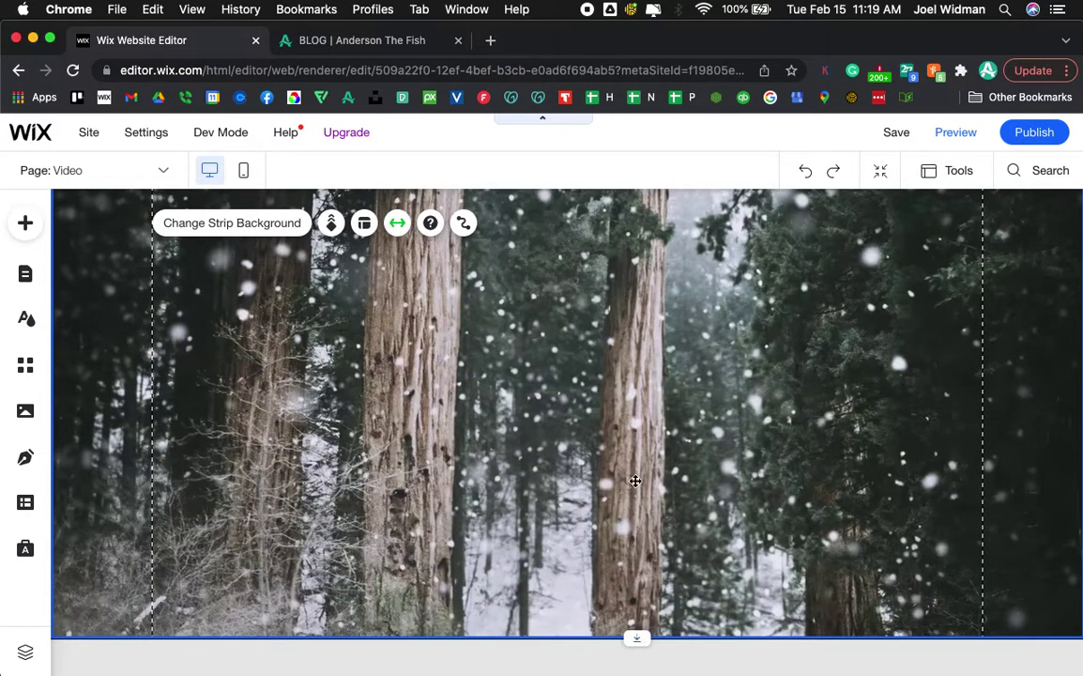
{"action": "scroll", "coordinate": [635, 481], "scroll_direction": "up", "scroll_amount": 2}
{"action": "scroll", "coordinate": [636, 480], "scroll_direction": "down", "scroll_amount": 2}
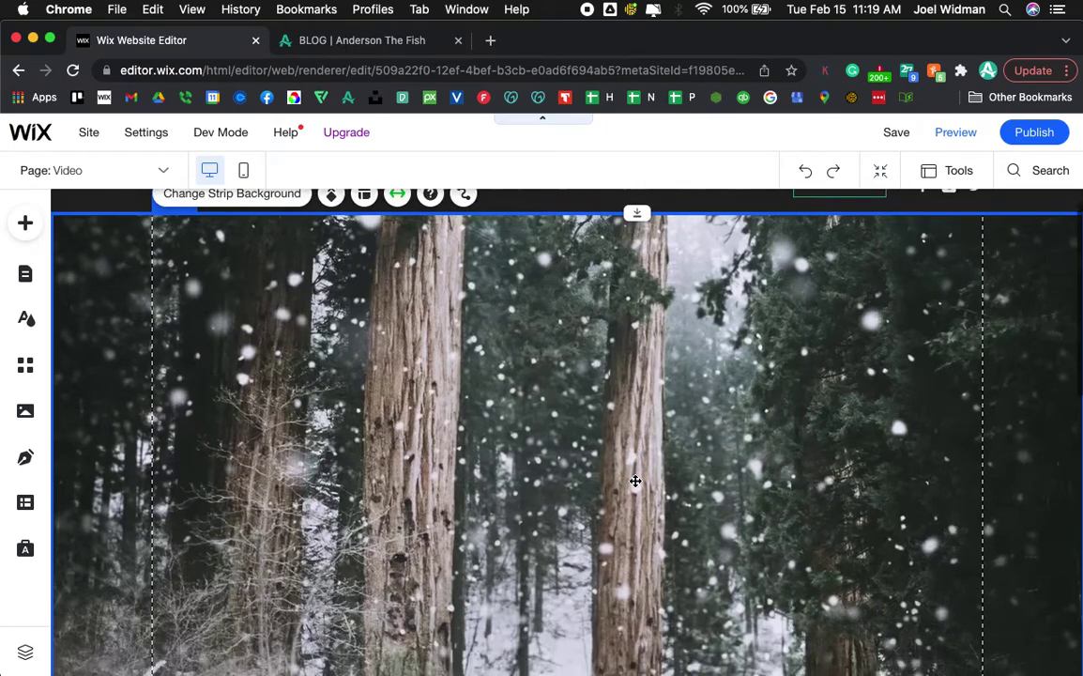
{"action": "scroll", "coordinate": [635, 480], "scroll_direction": "down", "scroll_amount": 1}
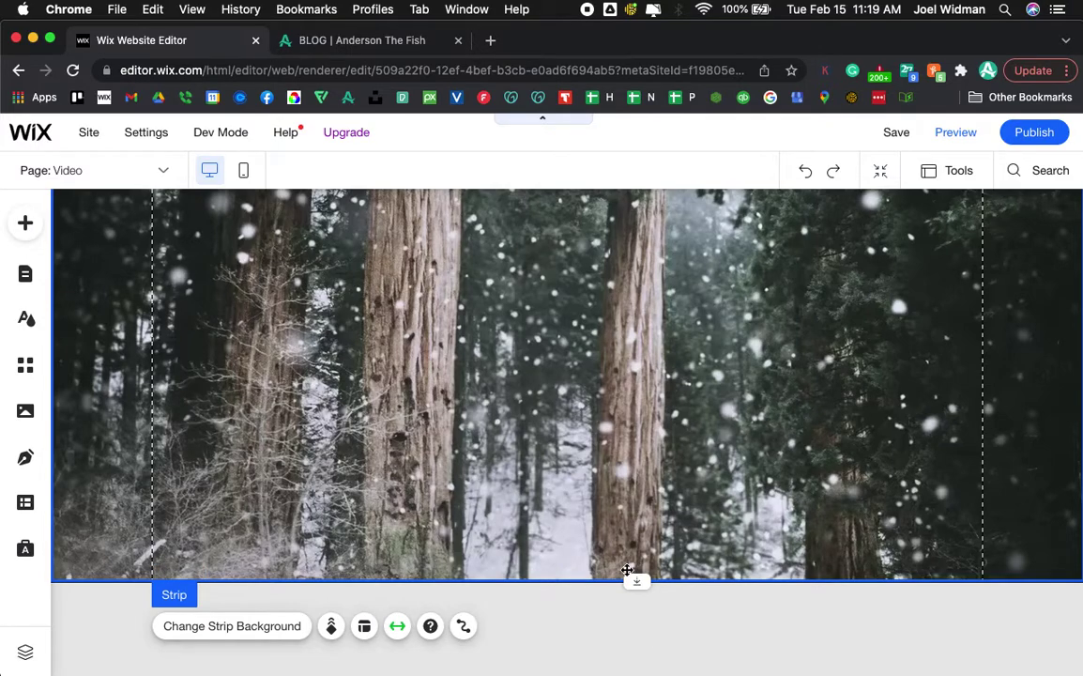
{"action": "left_click_drag", "start_coordinate": [638, 579], "coordinate": [638, 582]}
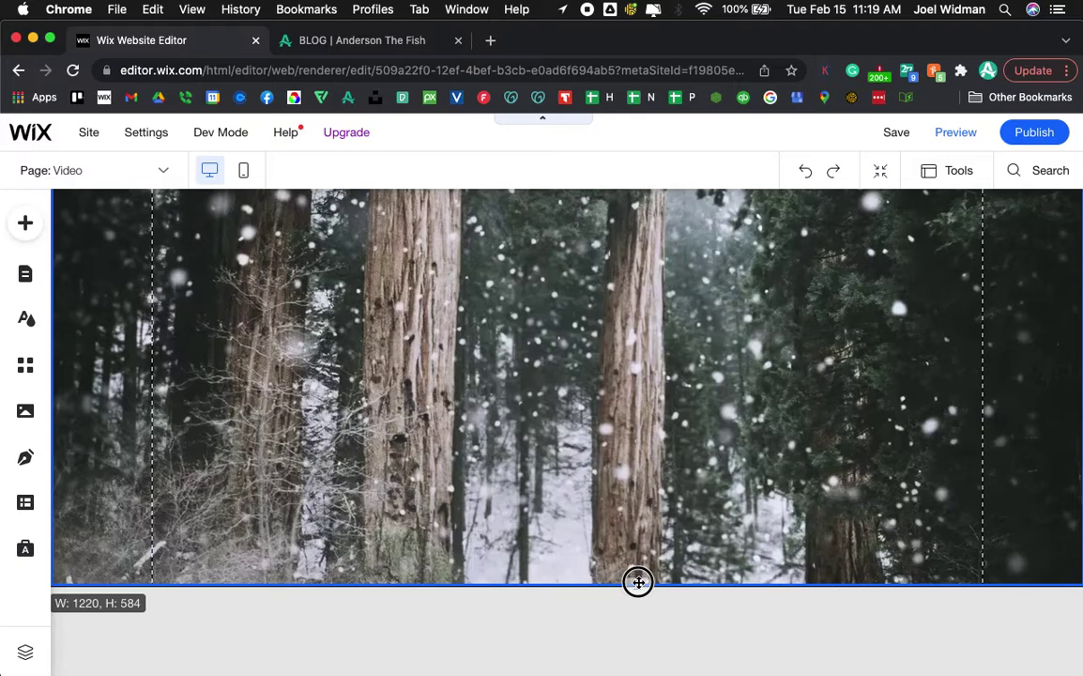
{"action": "mouse_move", "coordinate": [638, 582]}
{"action": "left_mouse_down"}
{"action": "mouse_move", "coordinate": [638, 610]}
{"action": "mouse_move", "coordinate": [638, 595]}
{"action": "left_mouse_up"}
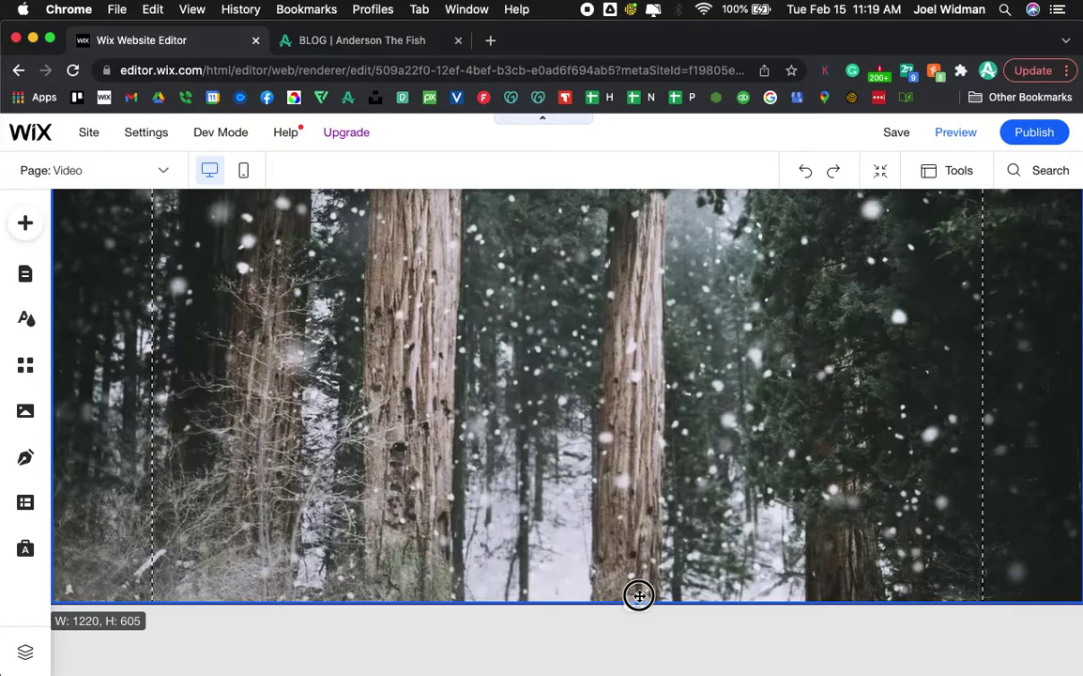
{"action": "left_click_drag", "start_coordinate": [639, 595], "coordinate": [638, 599]}
Step: Switch to Calculator, compute 1220 × 9 ÷ 16 to find the strip's 16:9 height, and quit Calculator
{"action": "left_click", "coordinate": [361, 654]}
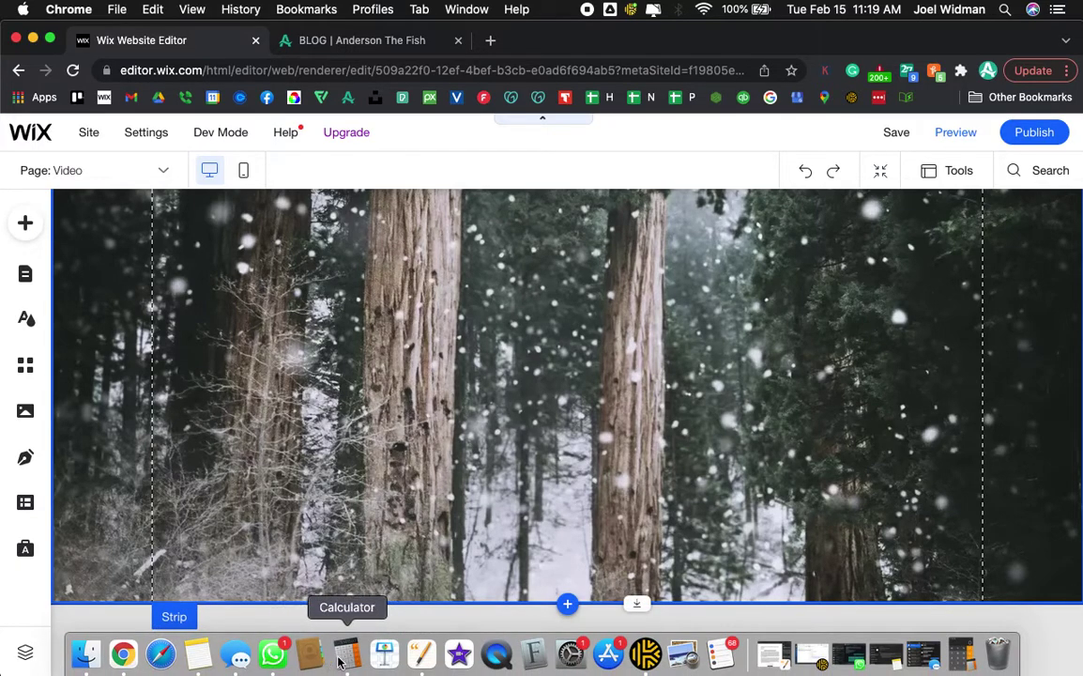
{"action": "left_click", "coordinate": [466, 342]}
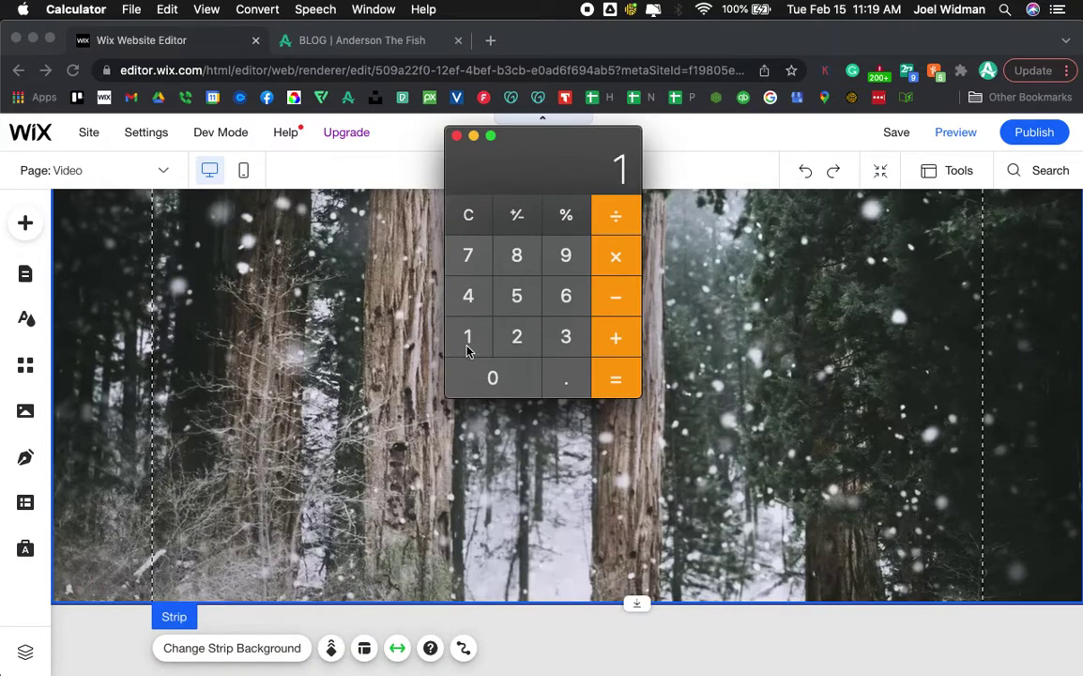
{"action": "left_click", "coordinate": [467, 347]}
{"action": "left_click", "coordinate": [468, 212]}
{"action": "left_click", "coordinate": [472, 335]}
{"action": "left_click", "coordinate": [507, 339]}
{"action": "left_click", "coordinate": [507, 340]}
{"action": "left_click", "coordinate": [503, 371]}
{"action": "left_click", "coordinate": [616, 251]}
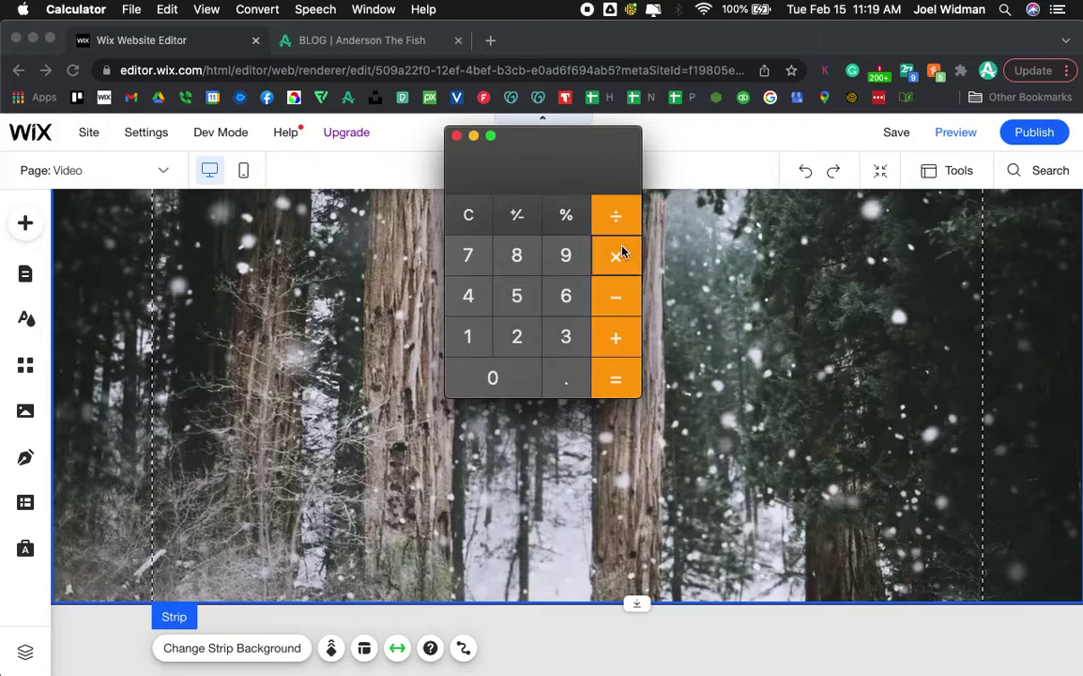
{"action": "left_click", "coordinate": [565, 256]}
{"action": "left_click", "coordinate": [623, 382]}
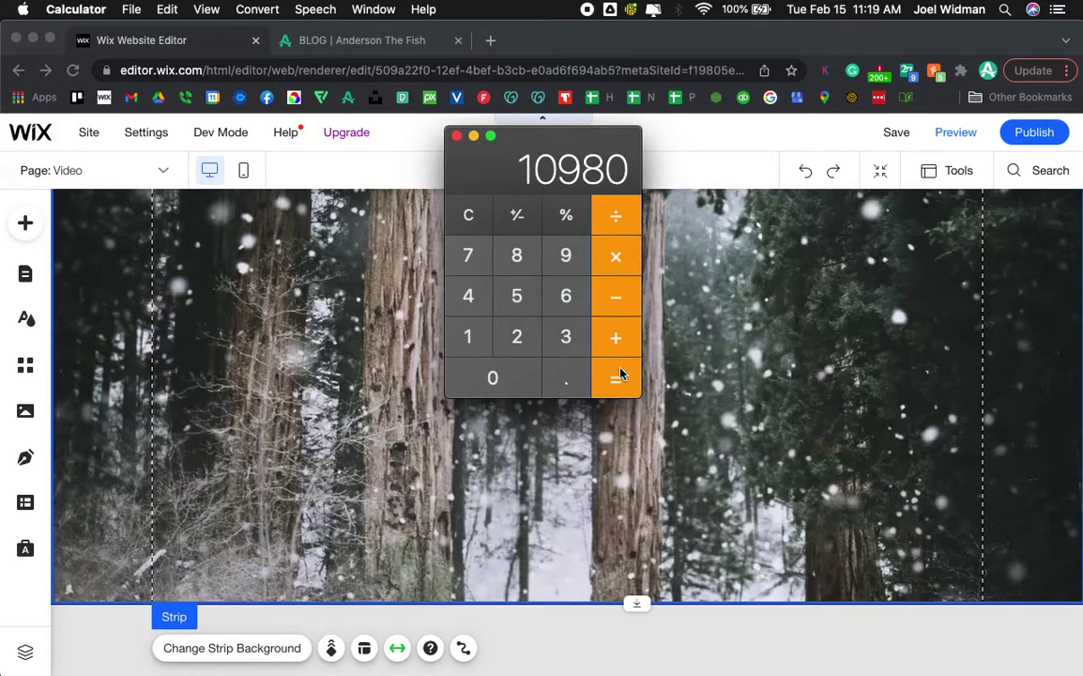
{"action": "left_click", "coordinate": [613, 228]}
{"action": "left_click", "coordinate": [471, 336]}
{"action": "left_click", "coordinate": [566, 294]}
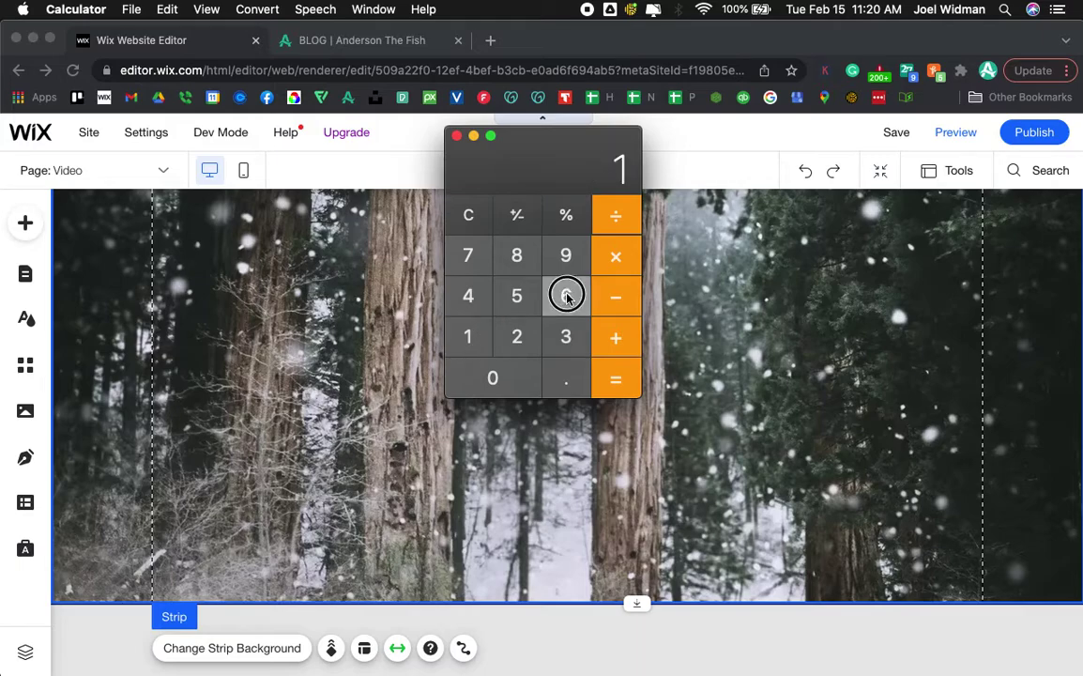
{"action": "left_click", "coordinate": [617, 392]}
{"action": "key", "text": "super+q"}
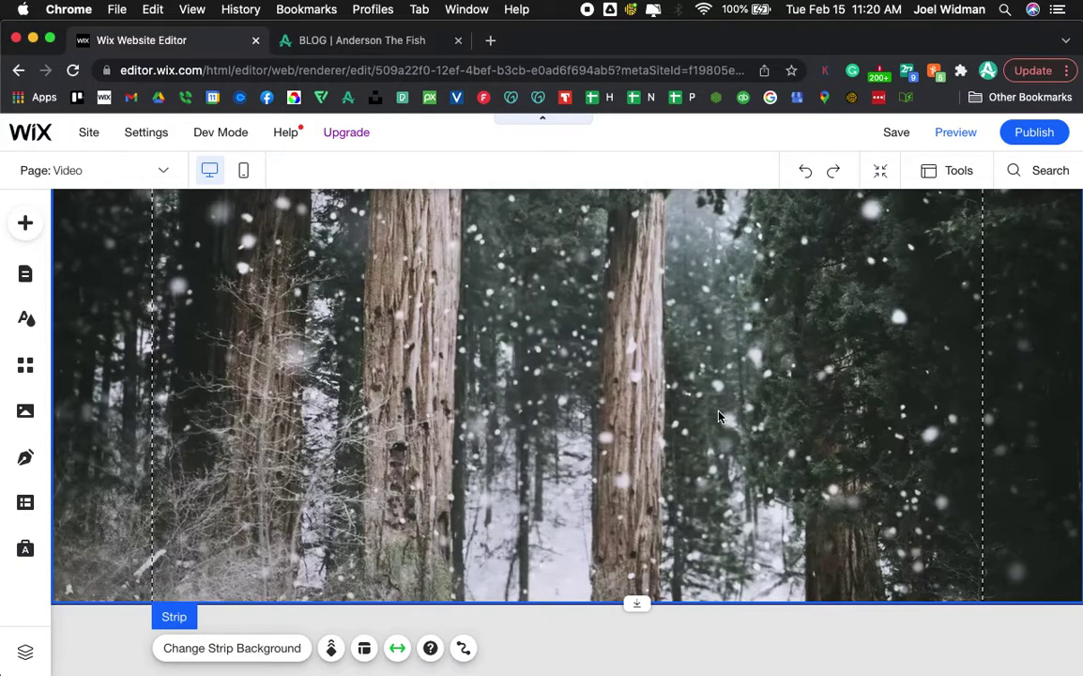
Step: Extend the video strip's bottom edge to a height of 687 px at a width of 1220 px
{"action": "left_click_drag", "start_coordinate": [632, 607], "coordinate": [630, 664]}
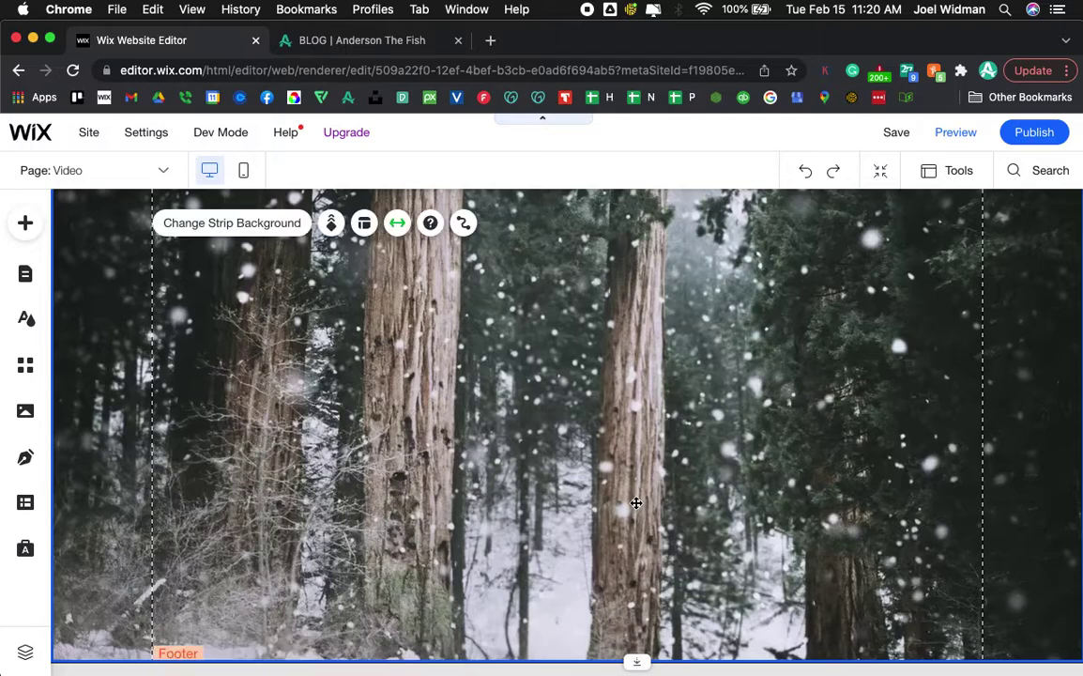
{"action": "scroll", "coordinate": [636, 548], "scroll_direction": "down", "scroll_amount": 2}
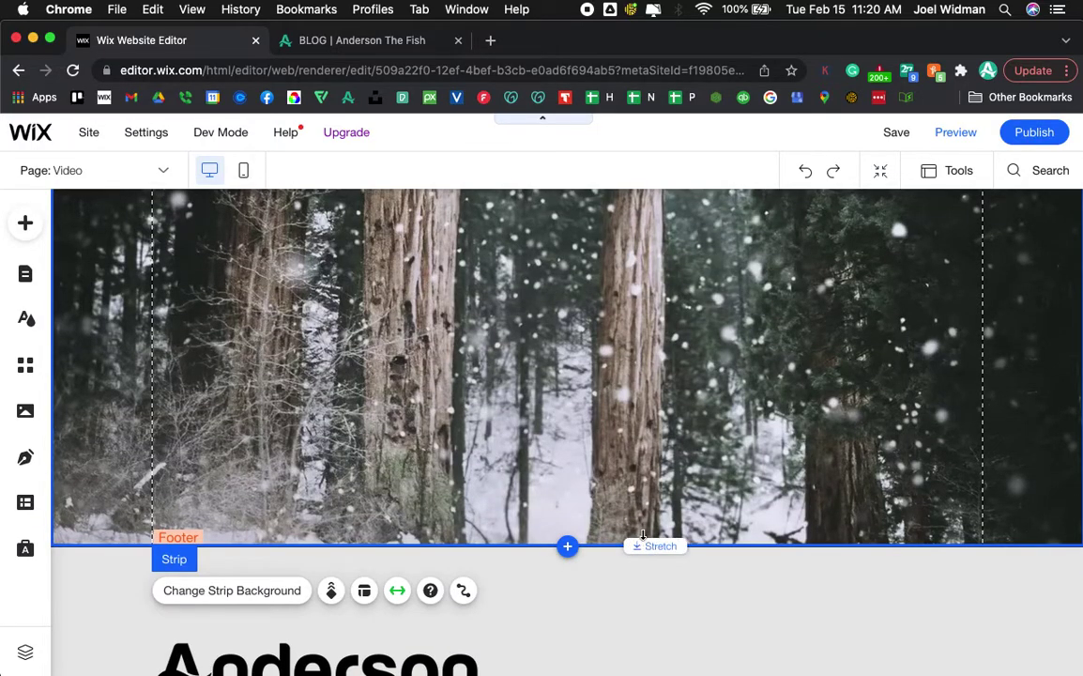
{"action": "left_click_drag", "start_coordinate": [638, 551], "coordinate": [638, 557]}
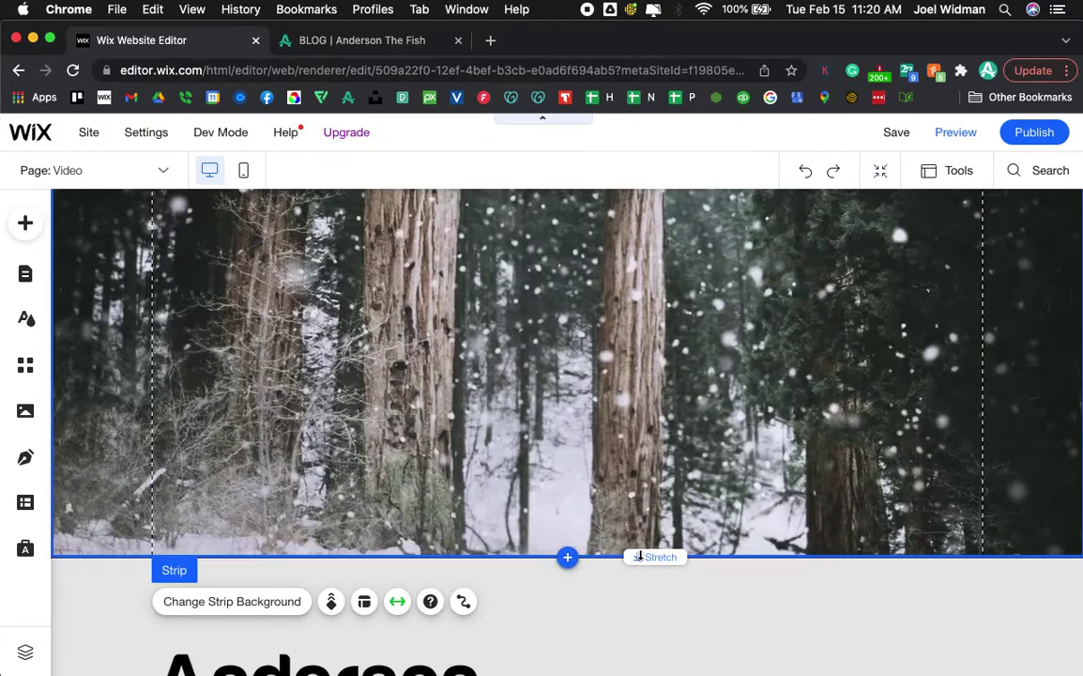
{"action": "left_click_drag", "start_coordinate": [639, 553], "coordinate": [641, 554]}
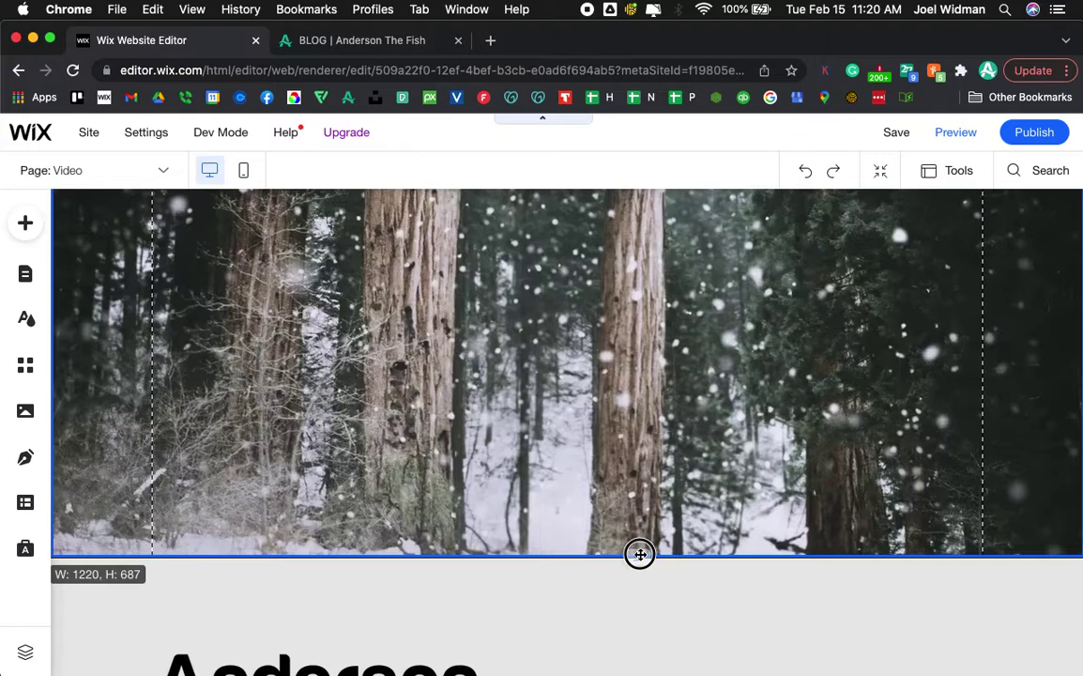
{"action": "left_click_drag", "start_coordinate": [640, 554], "coordinate": [640, 554]}
{"action": "left_click", "coordinate": [639, 555]}
{"action": "scroll", "coordinate": [629, 363], "scroll_direction": "up", "scroll_amount": 5}
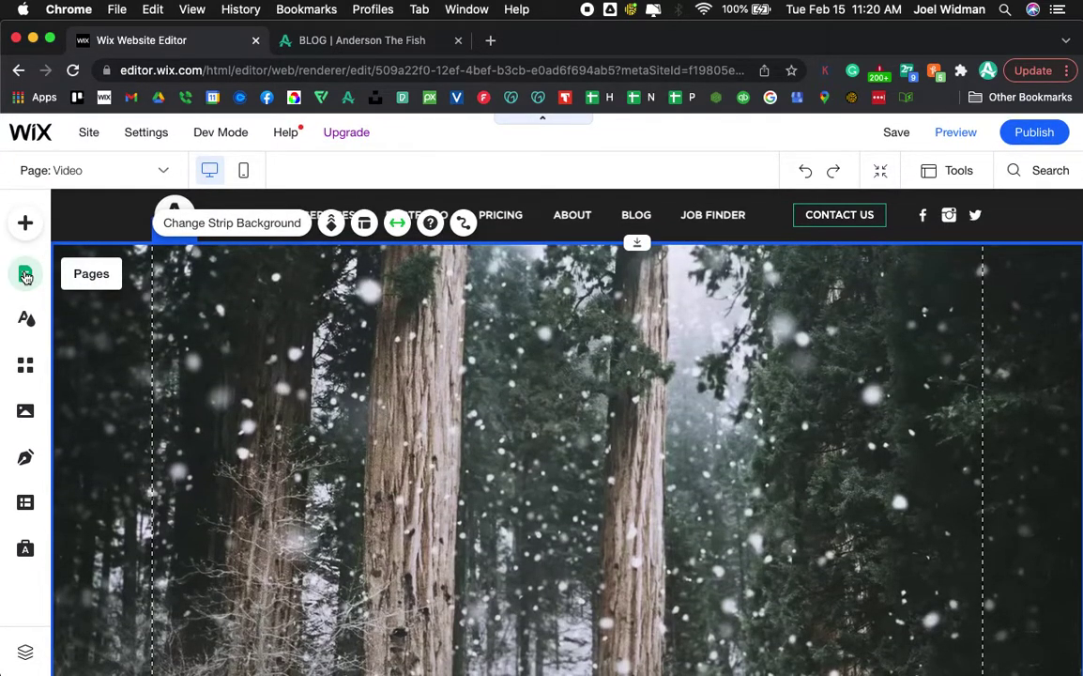
Step: Set the Video page's layout to No Header & Footer in its page settings
{"action": "left_click", "coordinate": [25, 275]}
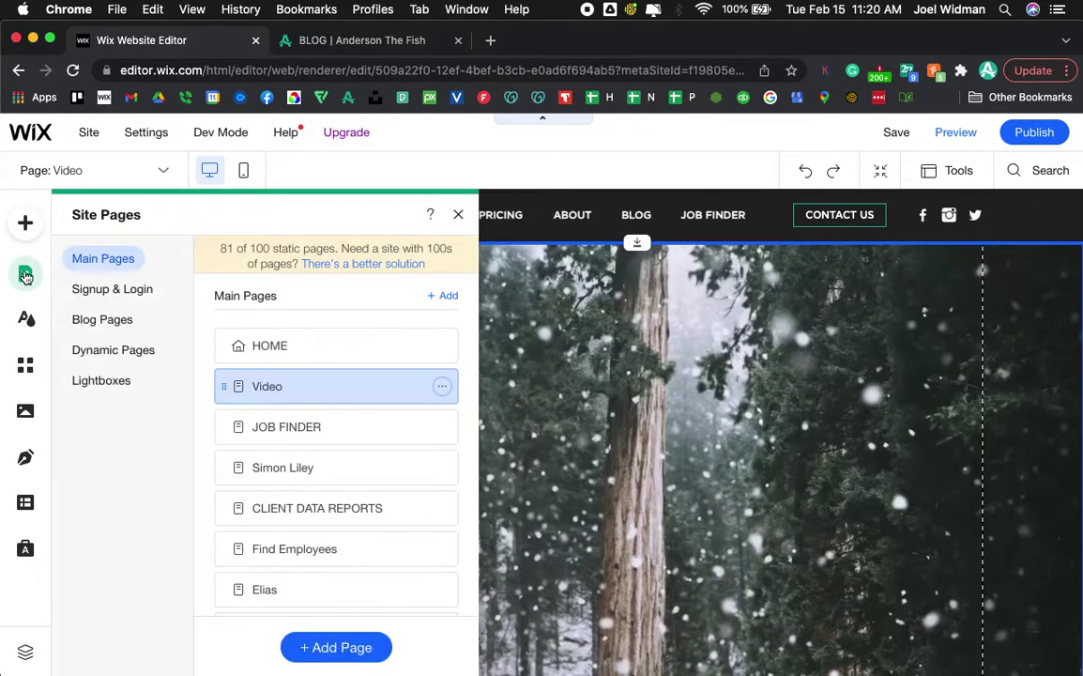
{"action": "left_click", "coordinate": [441, 388]}
{"action": "left_click", "coordinate": [488, 387]}
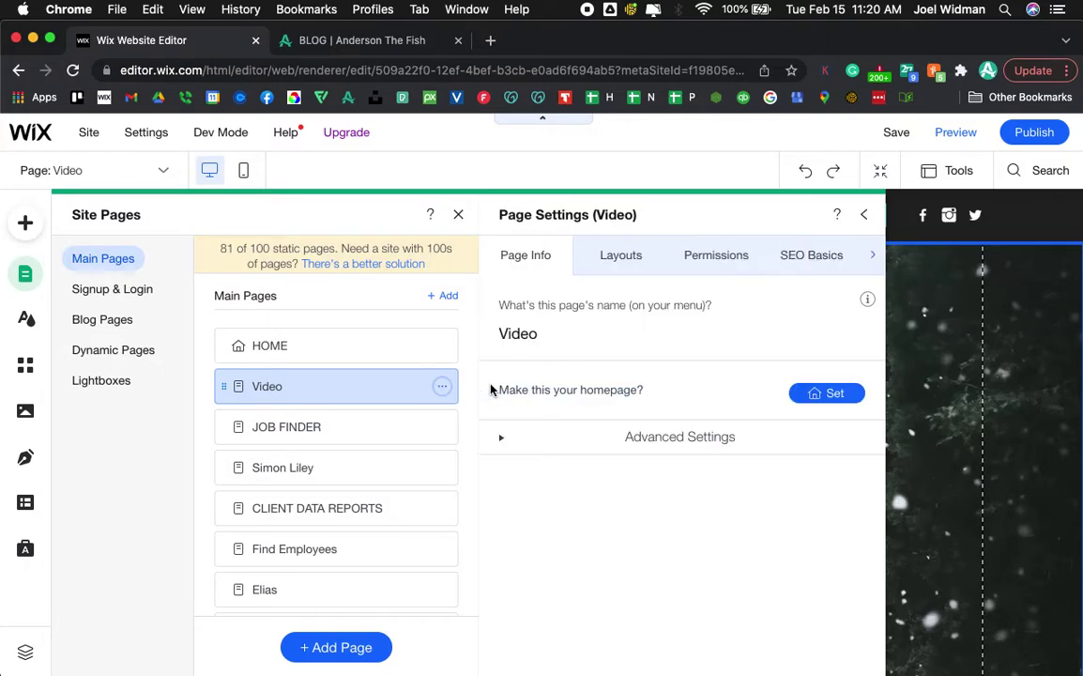
{"action": "left_click", "coordinate": [610, 263]}
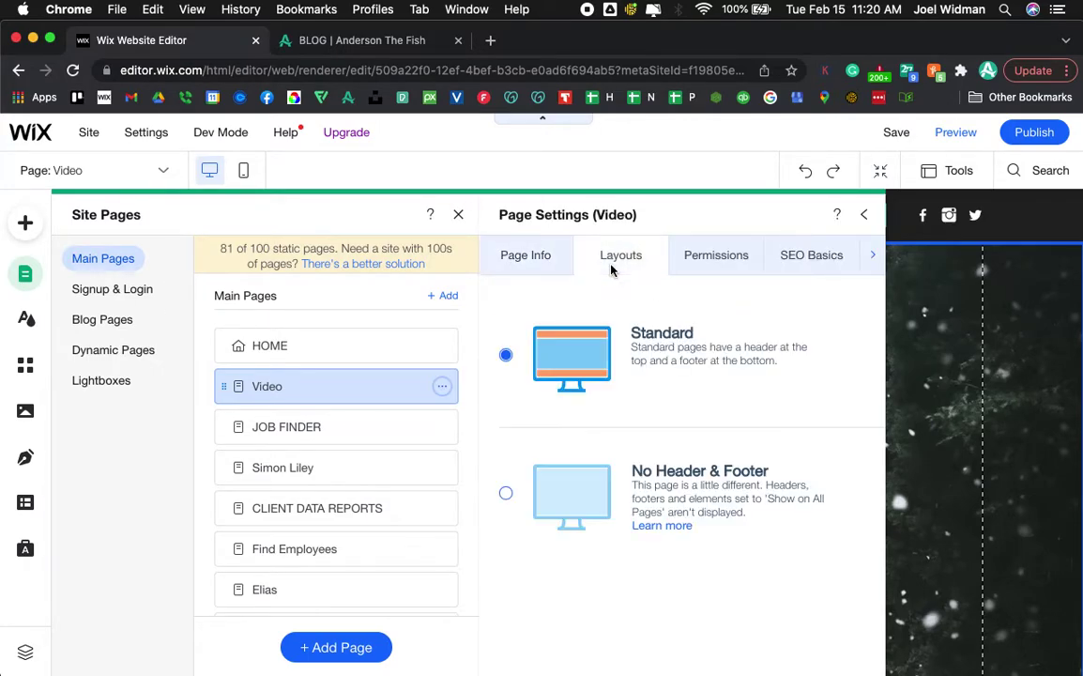
{"action": "left_click", "coordinate": [505, 493]}
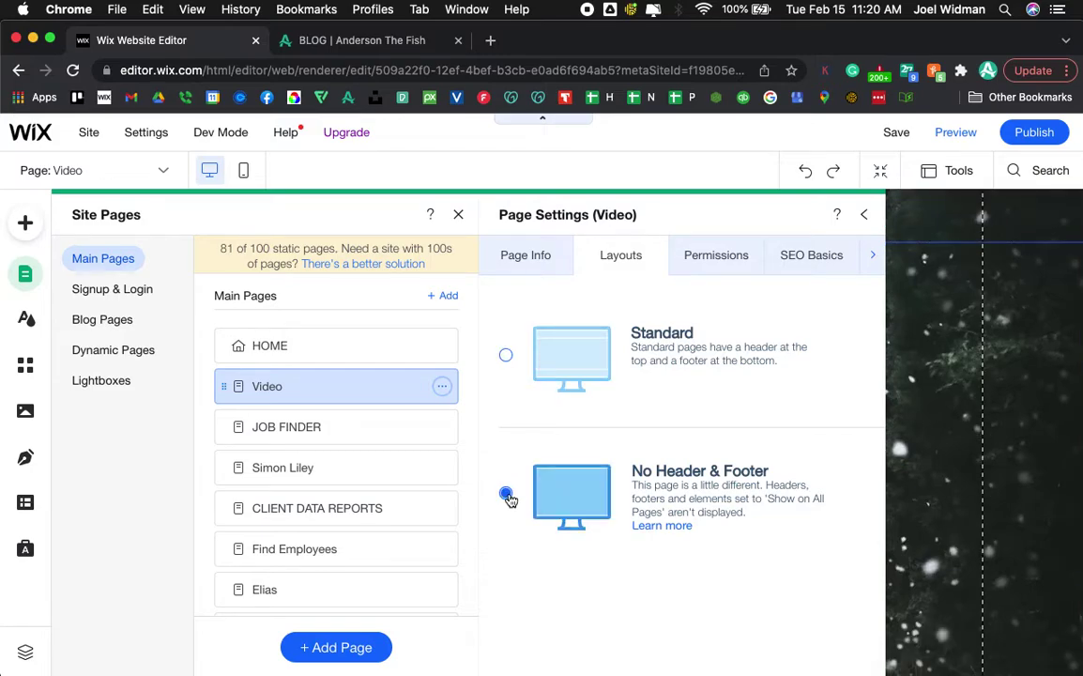
{"action": "left_click", "coordinate": [865, 217]}
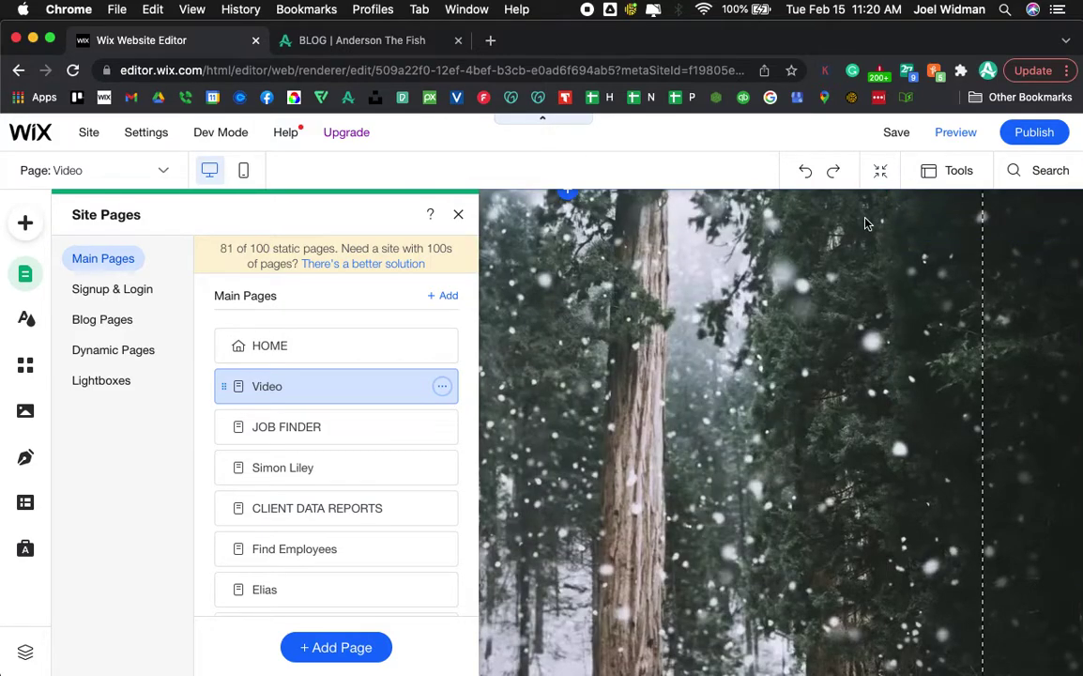
Step: Publish the site and open the live page at andersonthefish.com/video
{"action": "left_click", "coordinate": [1036, 131]}
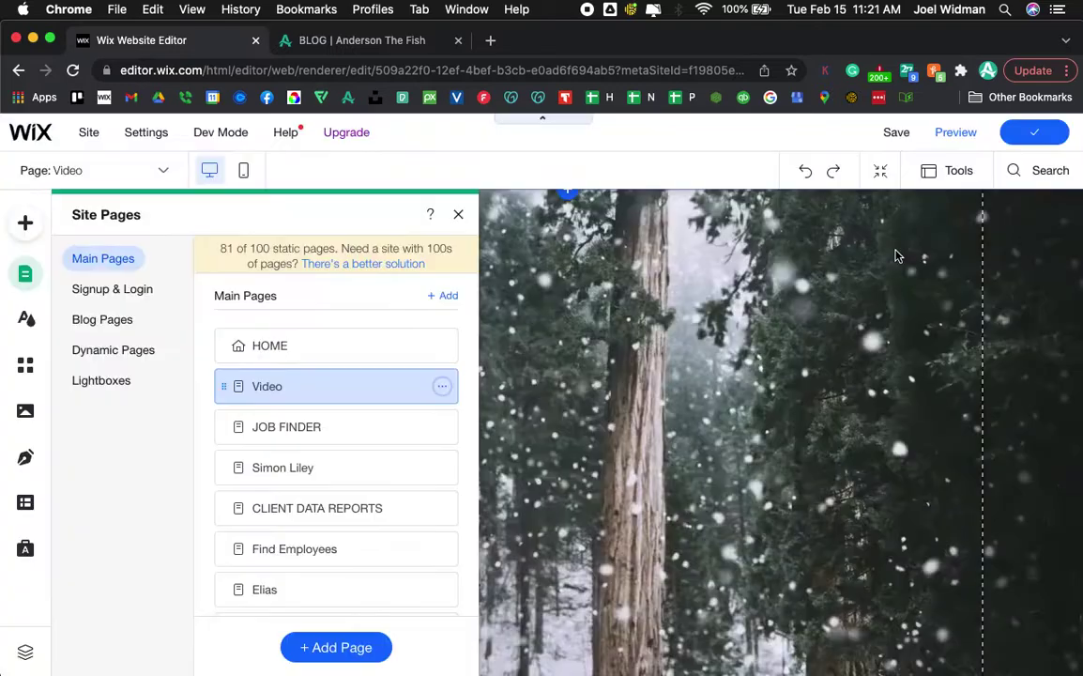
{"action": "mouse_move", "coordinate": [1033, 136]}
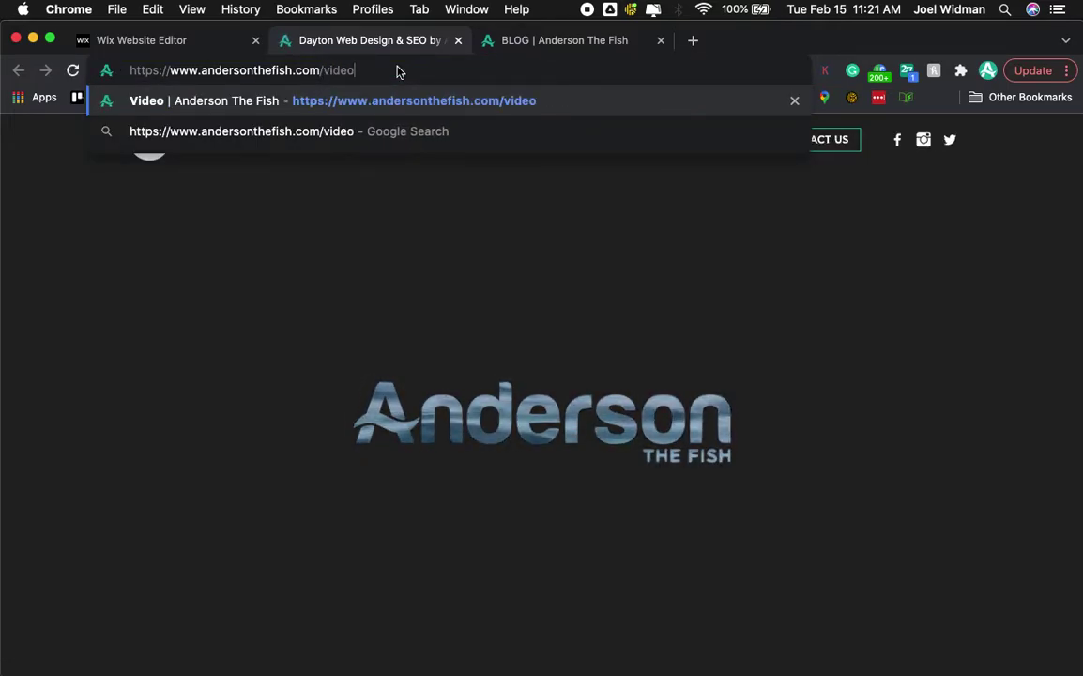
{"action": "key", "text": "Return"}
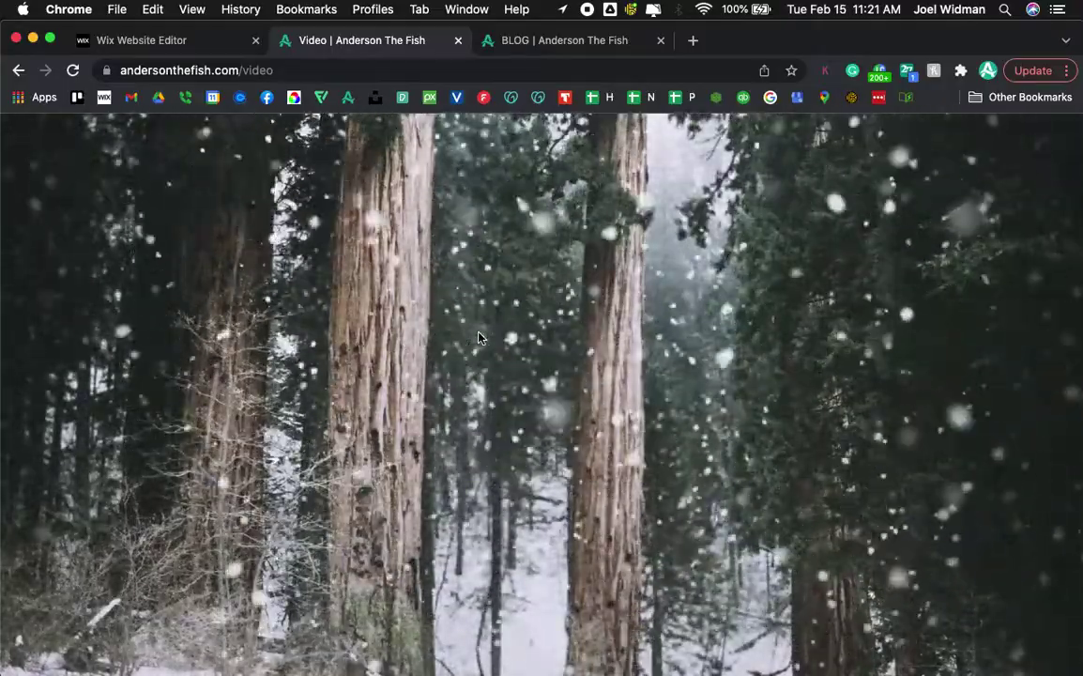
Step: Frame the live page's full video area as a screen capture region and close the capture tool without capturing
{"action": "key", "text": "super+shift+5"}
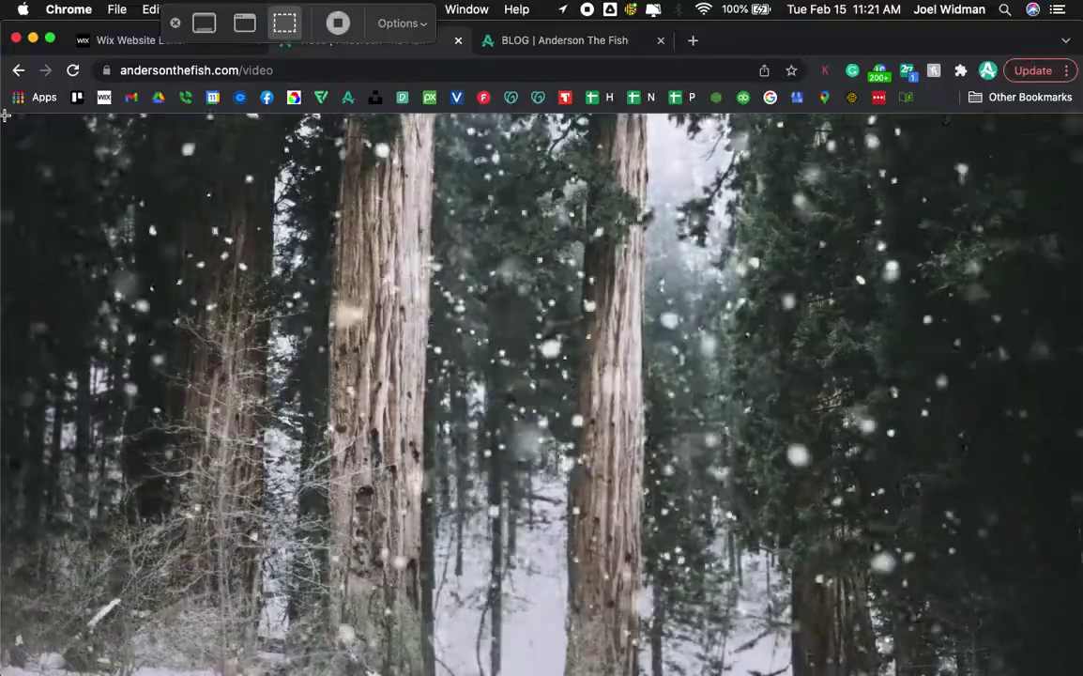
{"action": "left_click_drag", "start_coordinate": [5, 114], "coordinate": [1074, 666]}
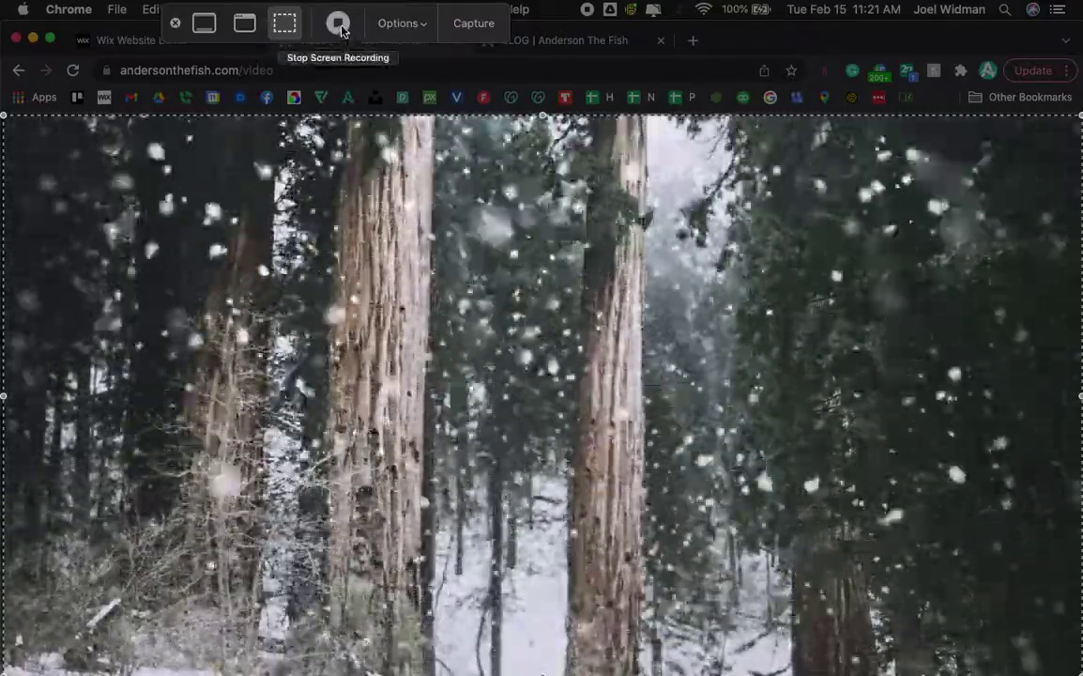
{"action": "left_click", "coordinate": [175, 26]}
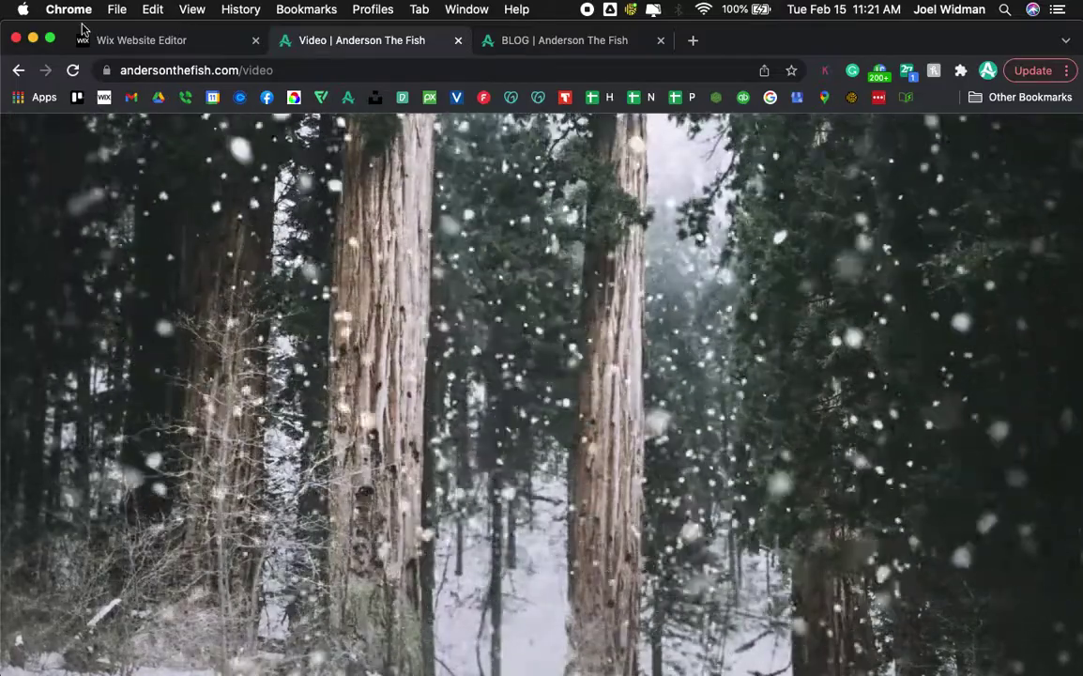
{"action": "left_click", "coordinate": [34, 40]}
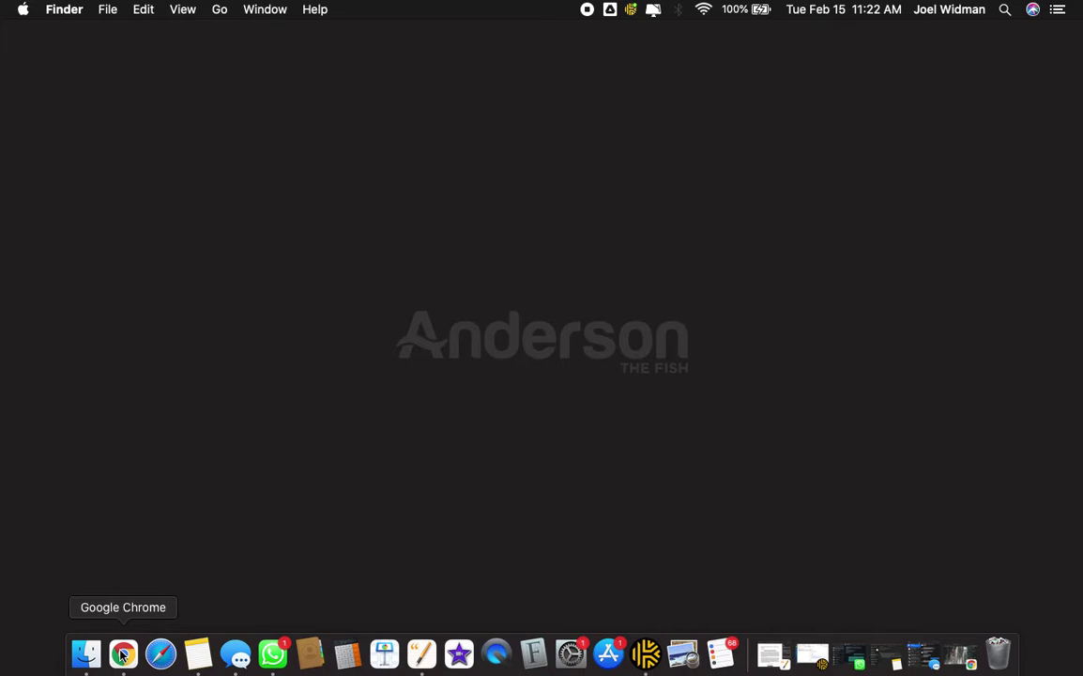
{"action": "left_click", "coordinate": [123, 654]}
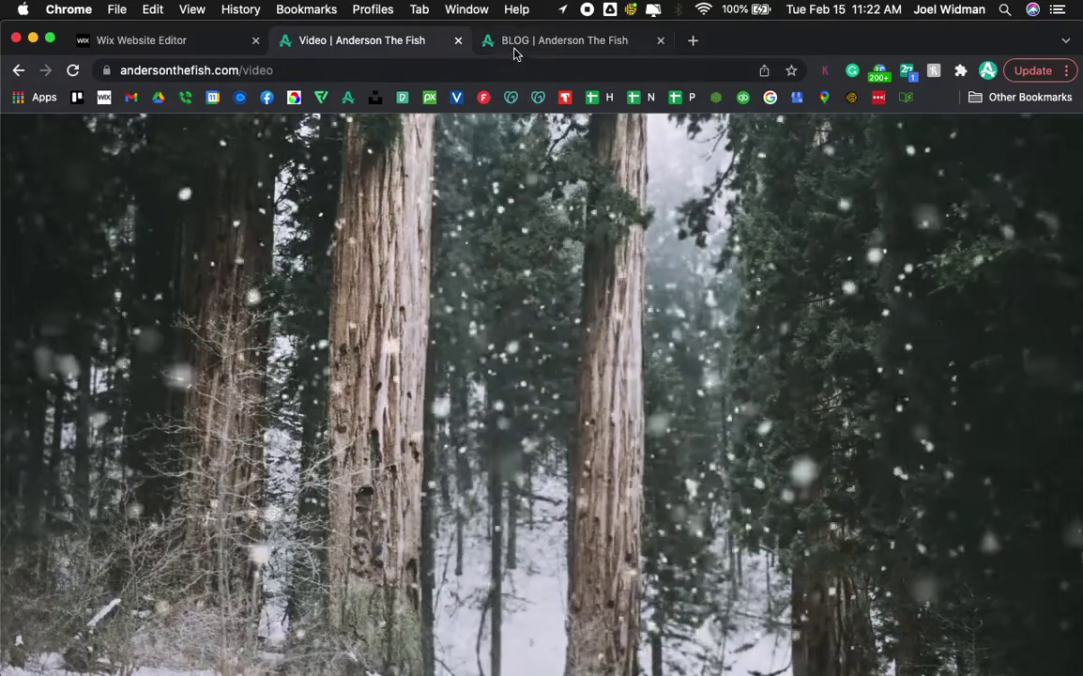
Step: Open the "7+ Free Stock Video Sites" post from the Anderson The Fish blog and view its list of free footage sites
{"action": "left_click", "coordinate": [517, 47]}
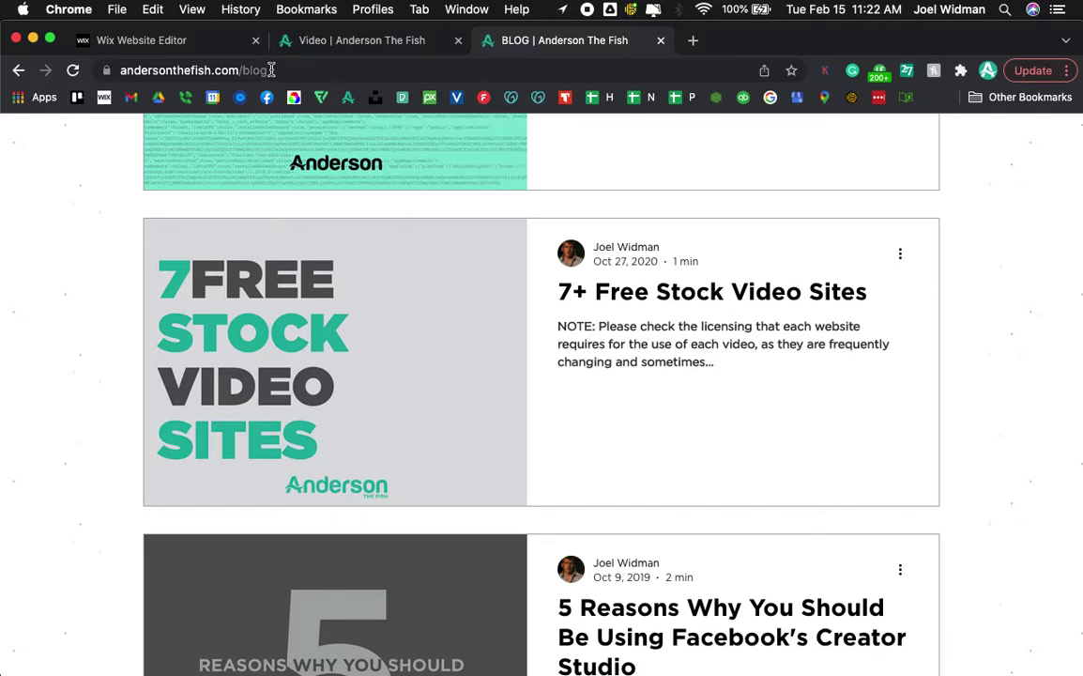
{"action": "scroll", "coordinate": [122, 303], "scroll_direction": "up", "scroll_amount": 10}
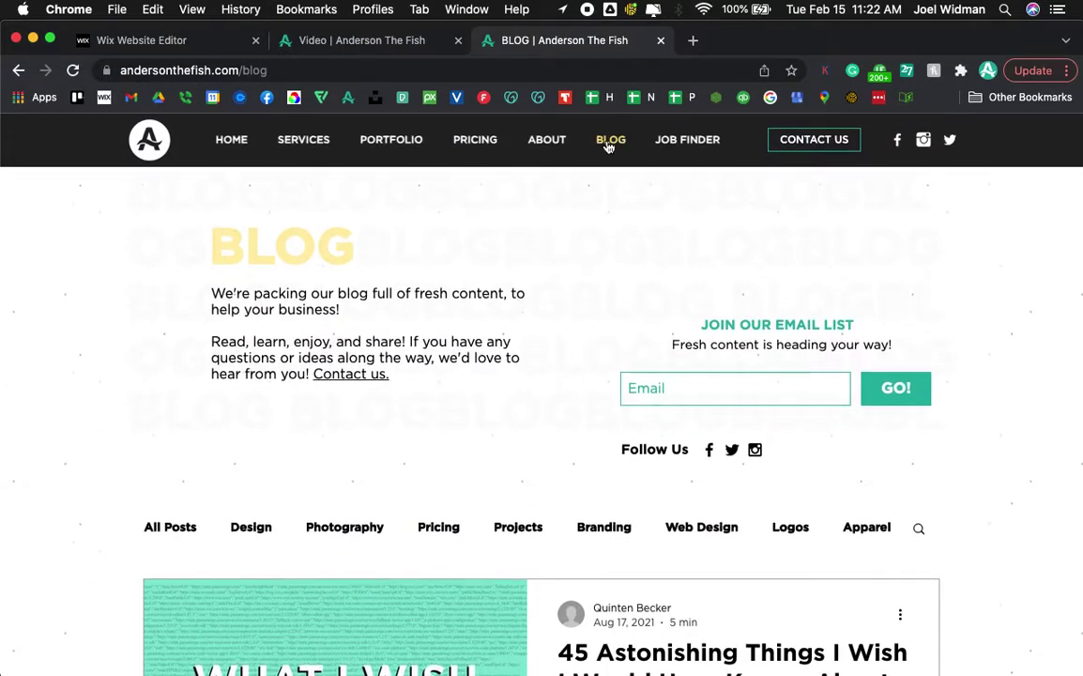
{"action": "scroll", "coordinate": [39, 510], "scroll_direction": "down", "scroll_amount": 8}
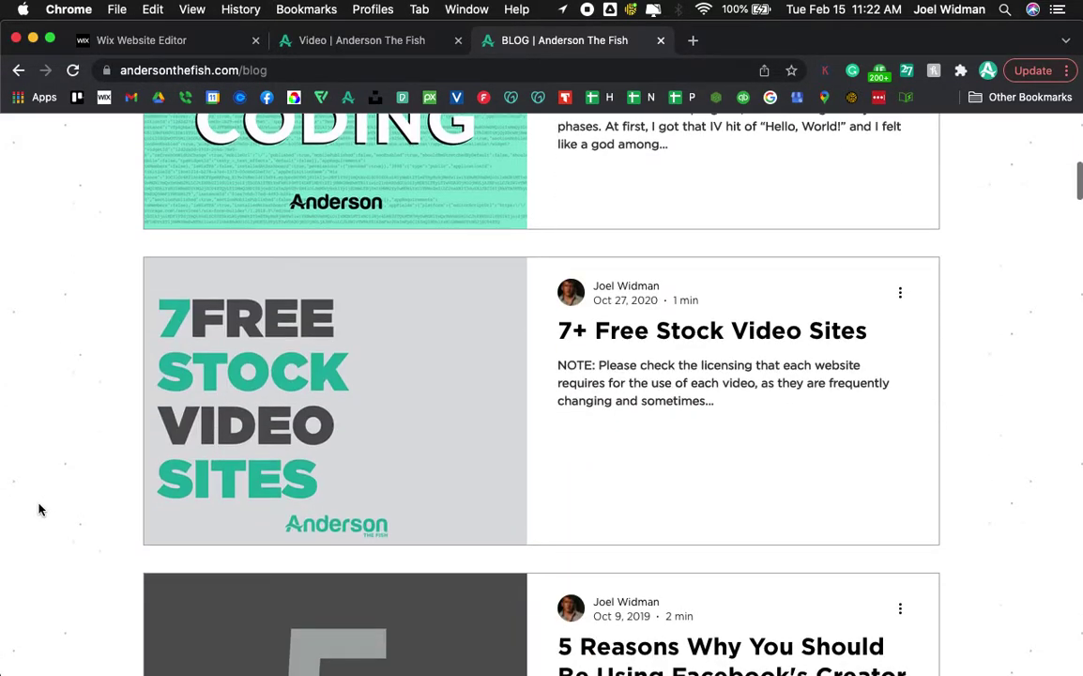
{"action": "left_click", "coordinate": [400, 397]}
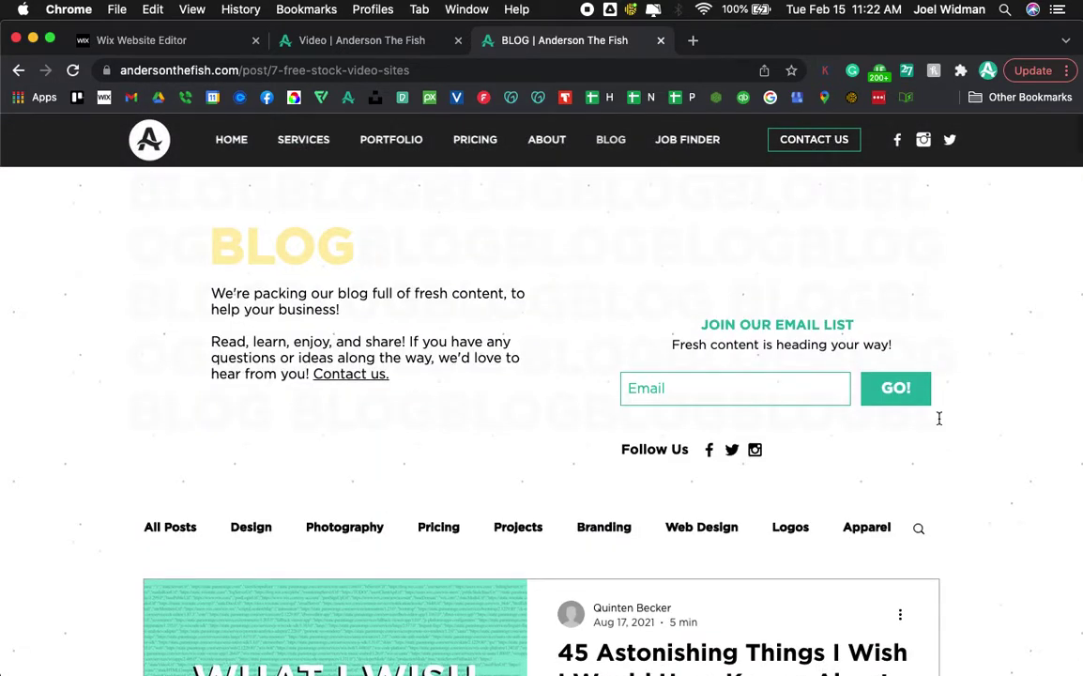
{"action": "scroll", "coordinate": [974, 455], "scroll_direction": "down", "scroll_amount": 5}
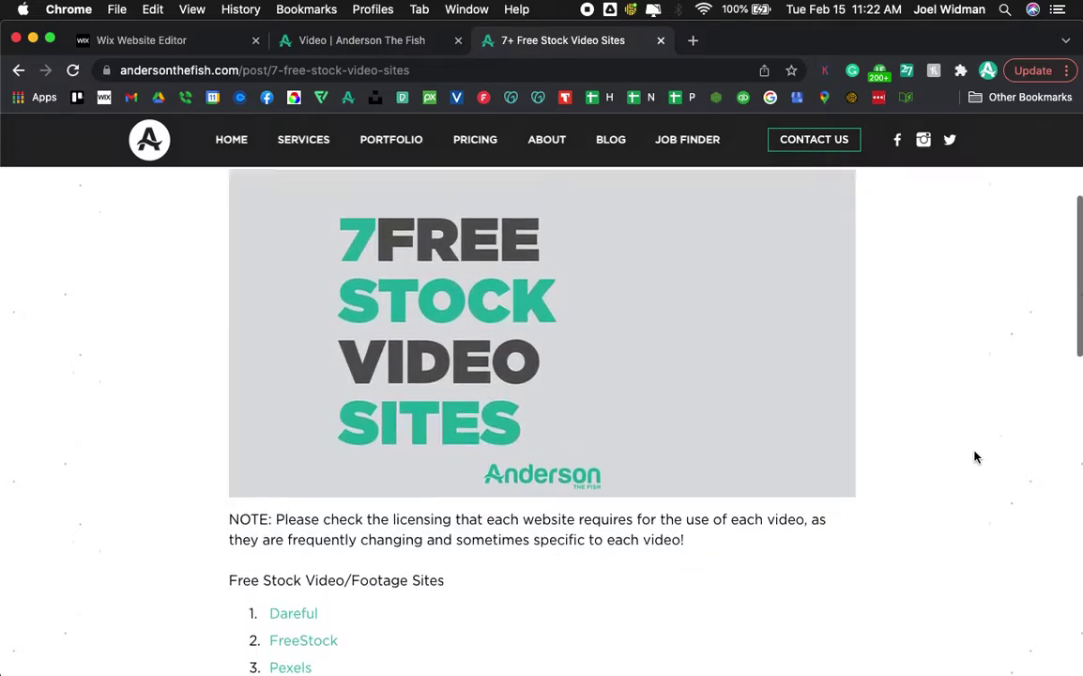
{"action": "scroll", "coordinate": [974, 456], "scroll_direction": "down", "scroll_amount": 2}
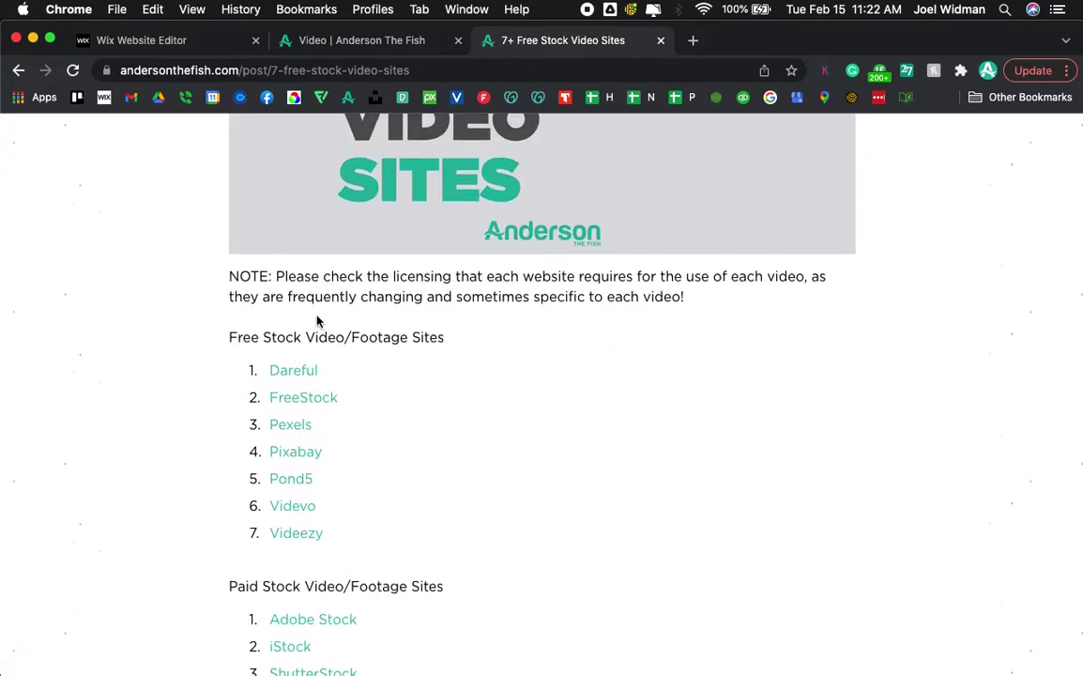
Step: Open Pexels from the post's free sites list, search its videos for "water", and browse the results
{"action": "left_click", "coordinate": [291, 427]}
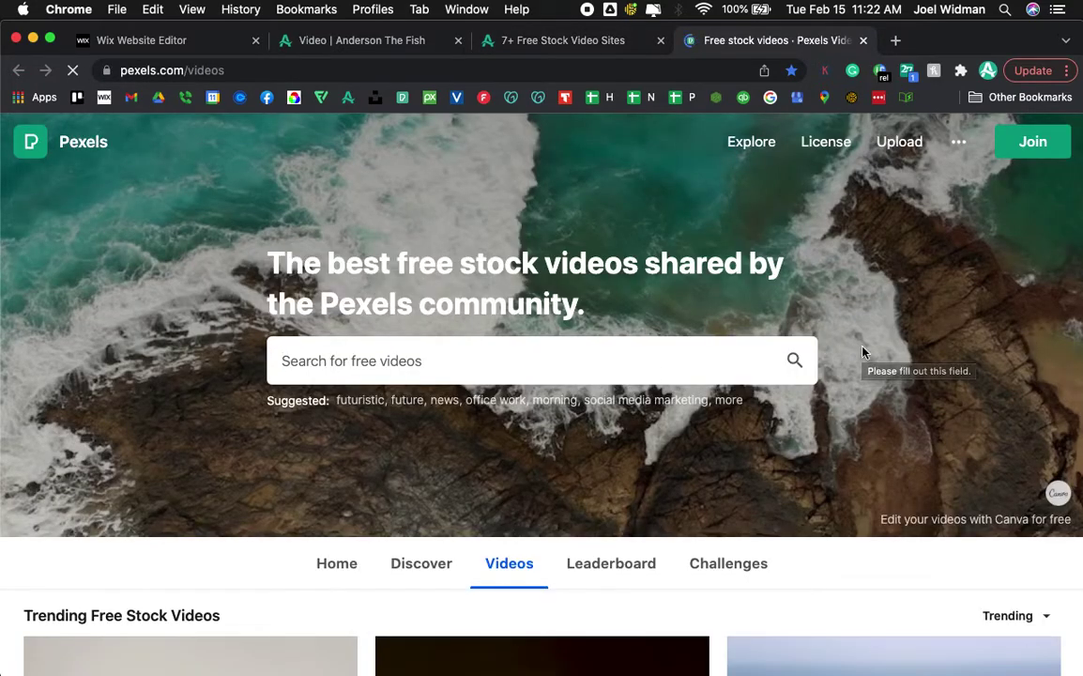
{"action": "type", "text": "water"}
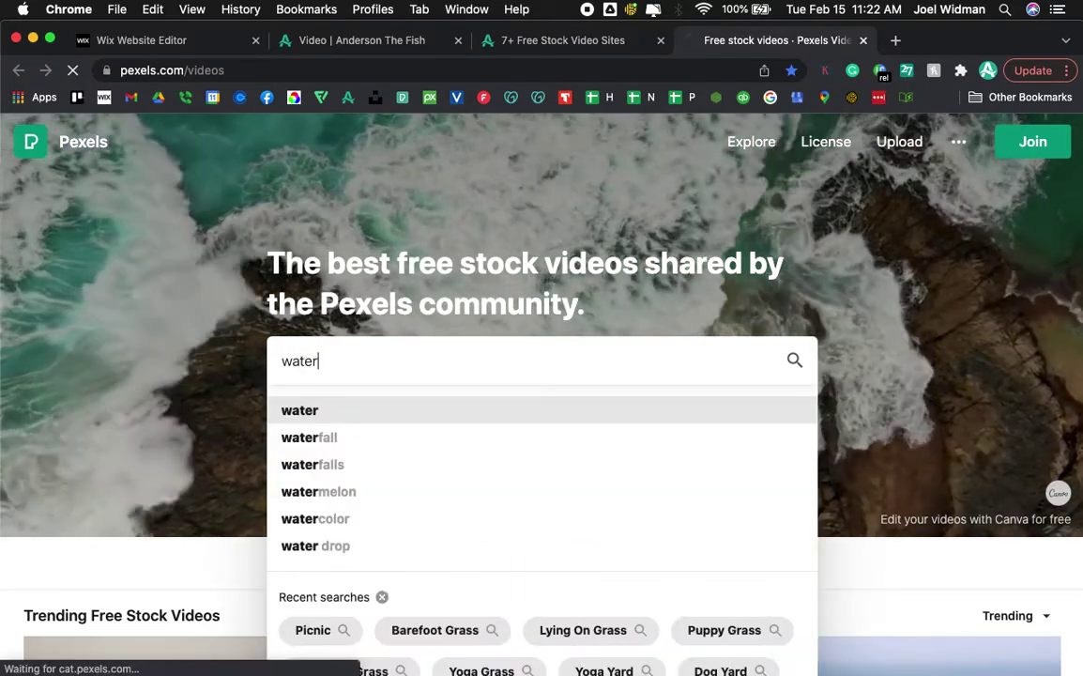
{"action": "key", "text": "Return"}
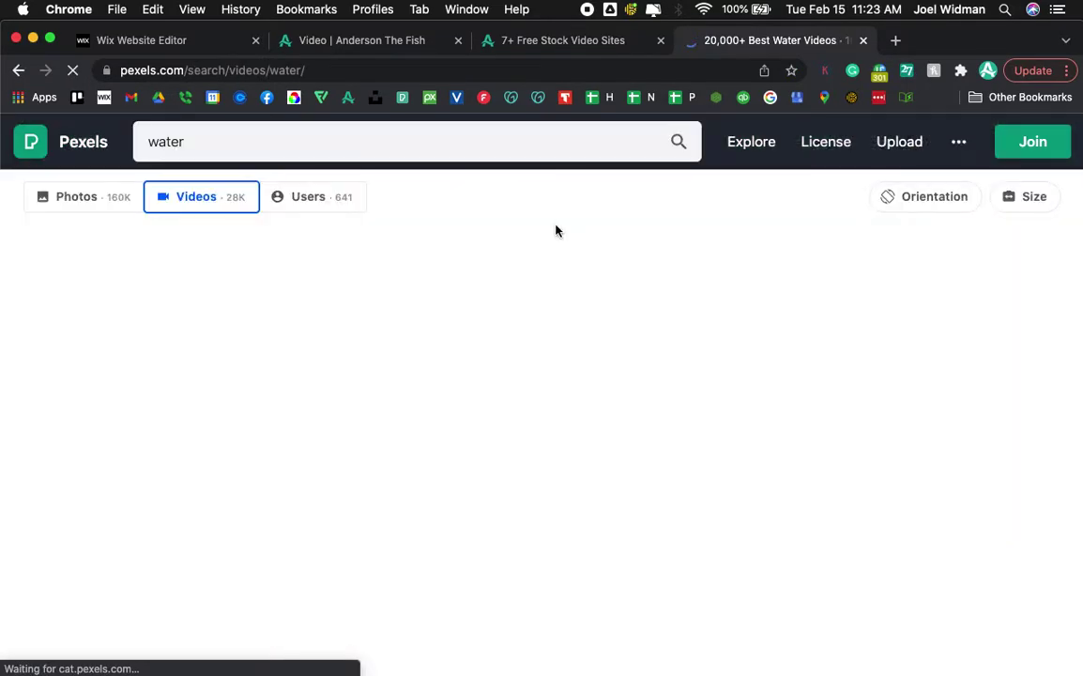
{"action": "scroll", "coordinate": [8, 470], "scroll_direction": "down", "scroll_amount": 15}
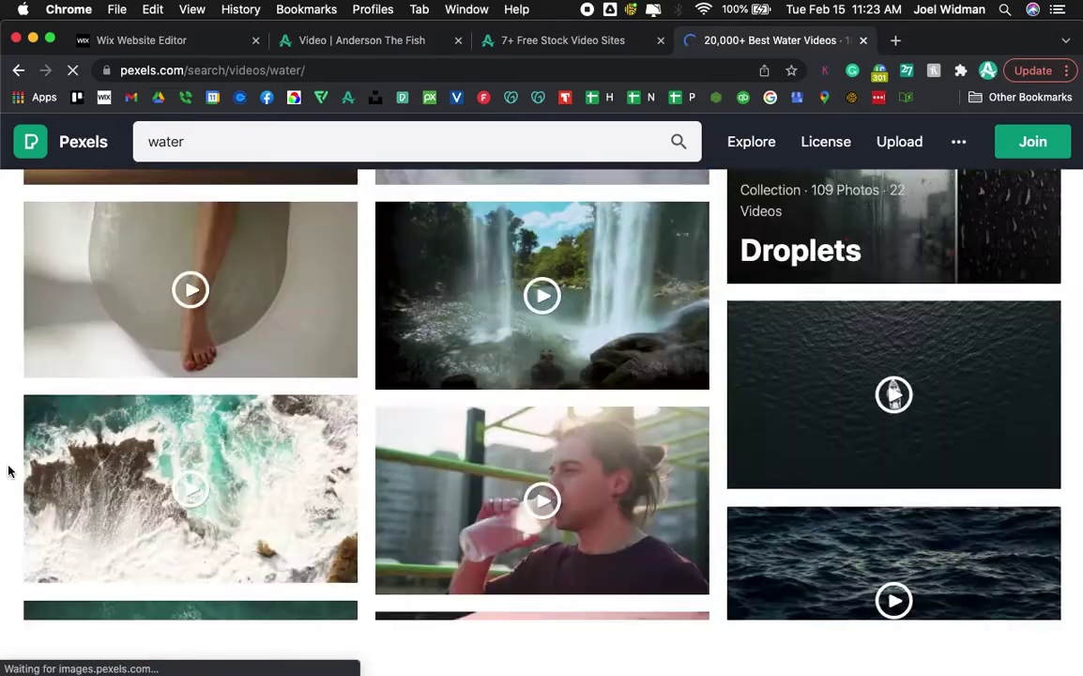
{"action": "scroll", "coordinate": [7, 470], "scroll_direction": "down", "scroll_amount": 15}
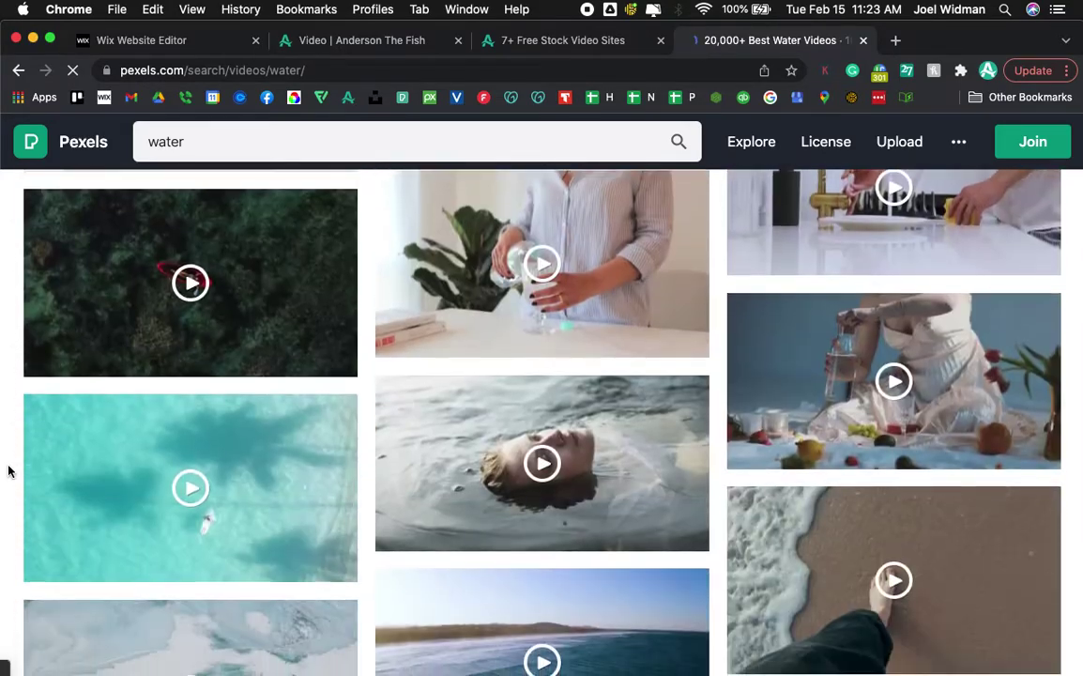
{"action": "scroll", "coordinate": [8, 470], "scroll_direction": "down", "scroll_amount": 15}
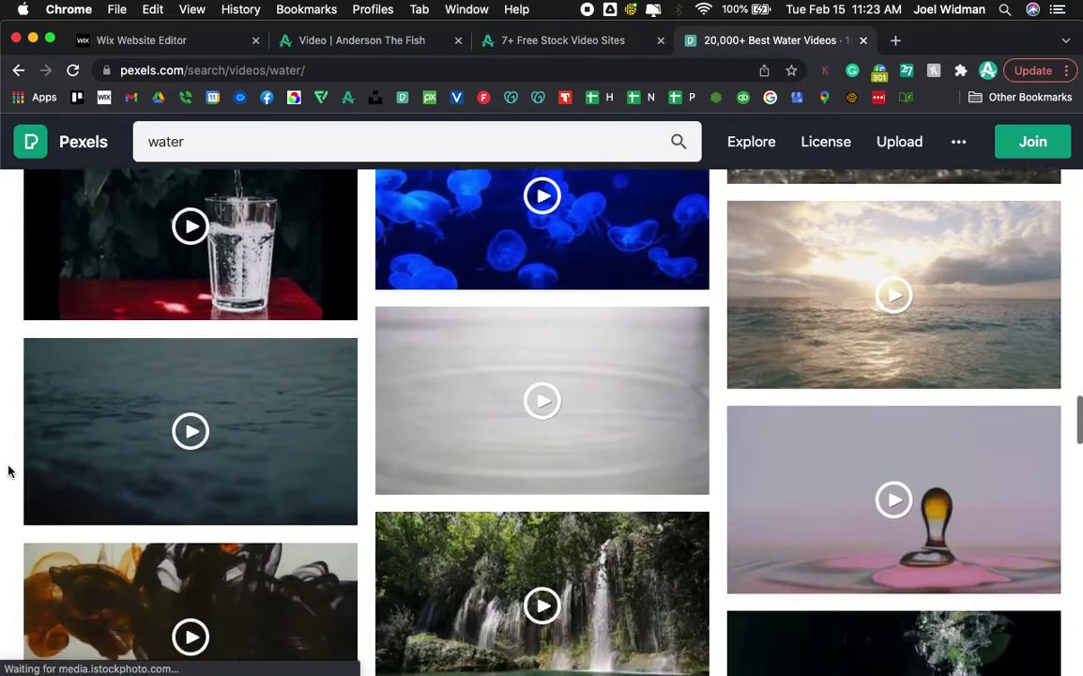
{"action": "scroll", "coordinate": [8, 470], "scroll_direction": "down", "scroll_amount": 4}
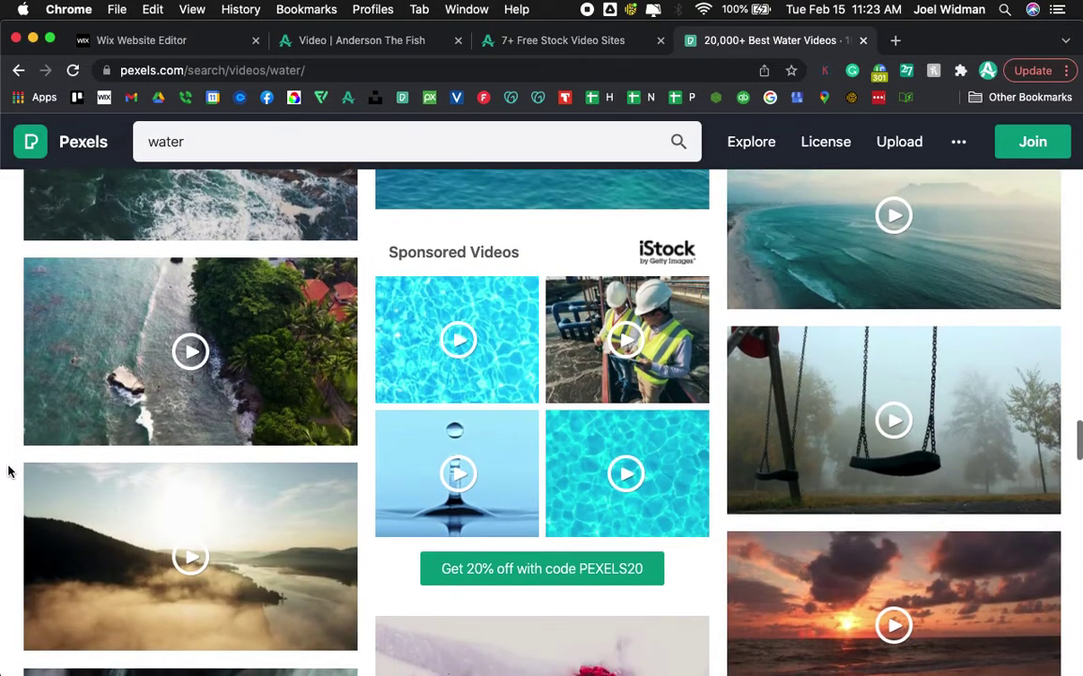
{"action": "scroll", "coordinate": [12, 488], "scroll_direction": "down", "scroll_amount": 8}
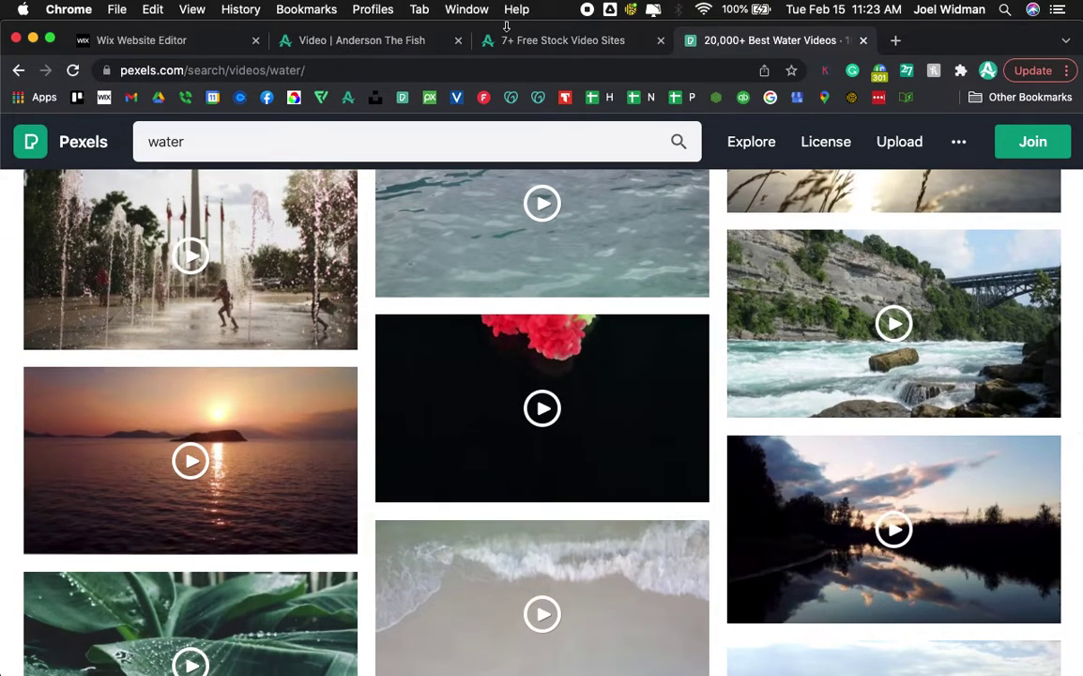
Step: Return to the "7+ Free Stock Video Sites" post and minimize the browser window
{"action": "left_click", "coordinate": [522, 41]}
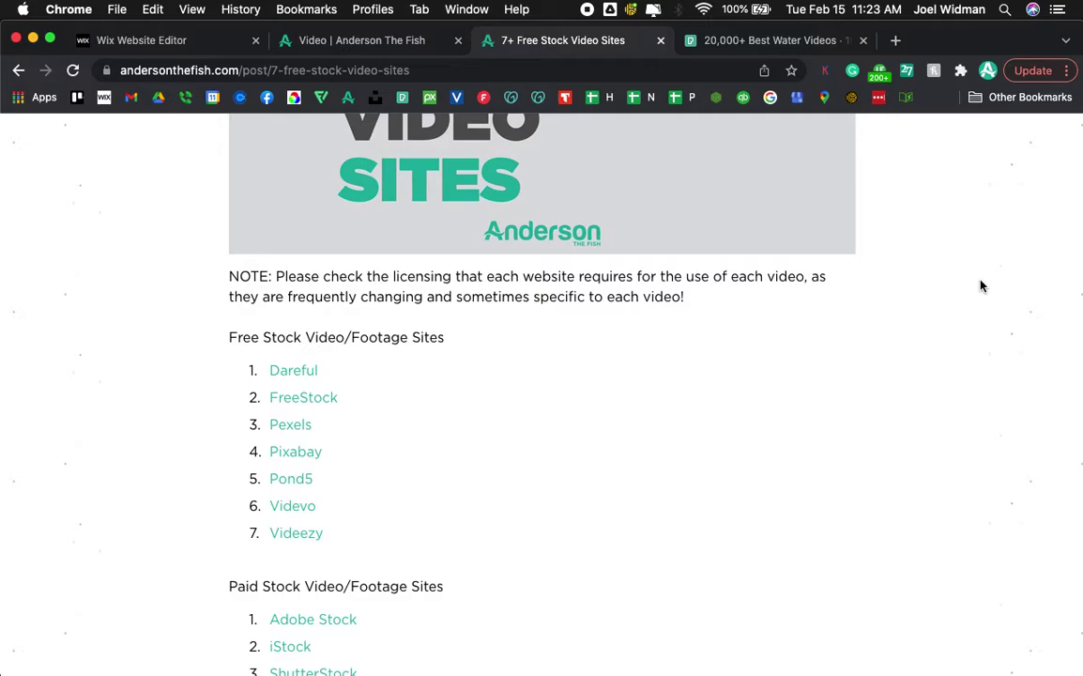
{"action": "left_click", "coordinate": [33, 38]}
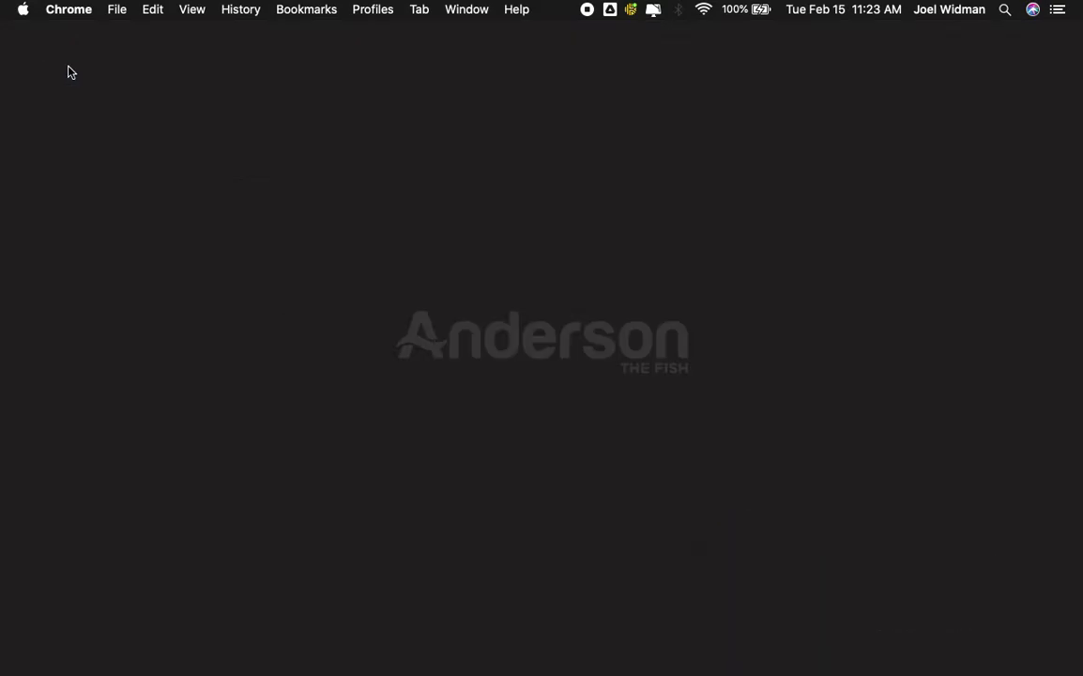